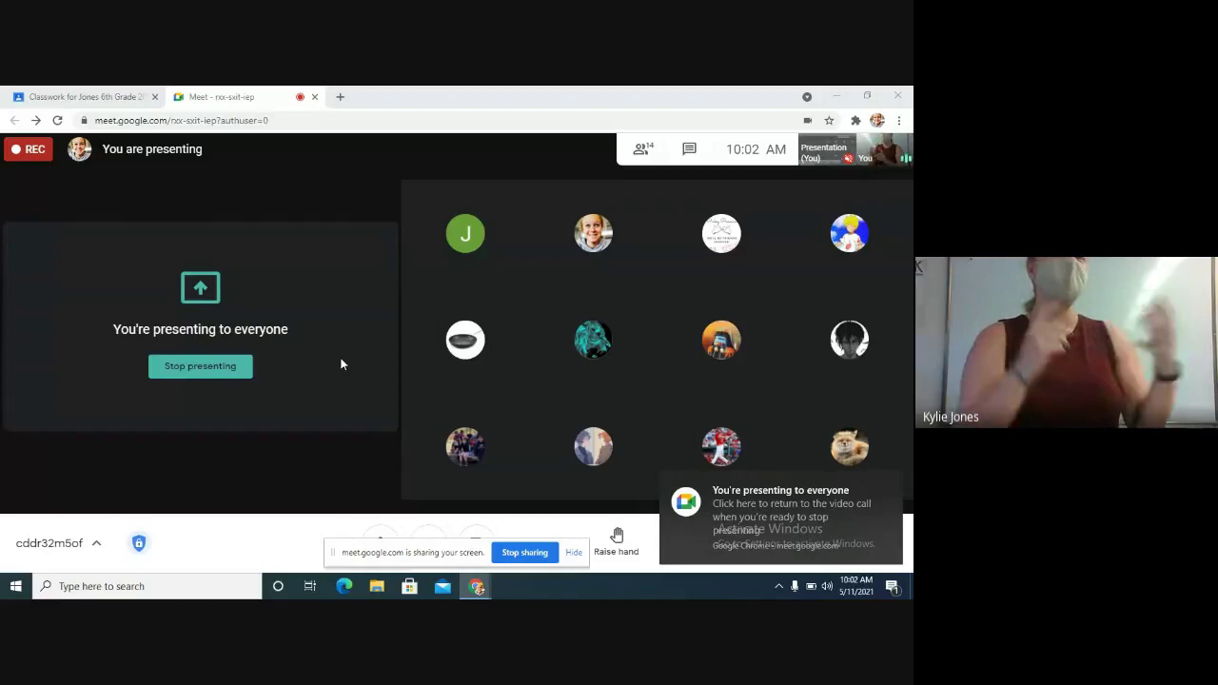
# Step: Hide the screen-sharing notice and open the Fractions, Decimals, and Percentages Practice assignment from the Math topic in Google Classroom
pyautogui.click(573, 553)
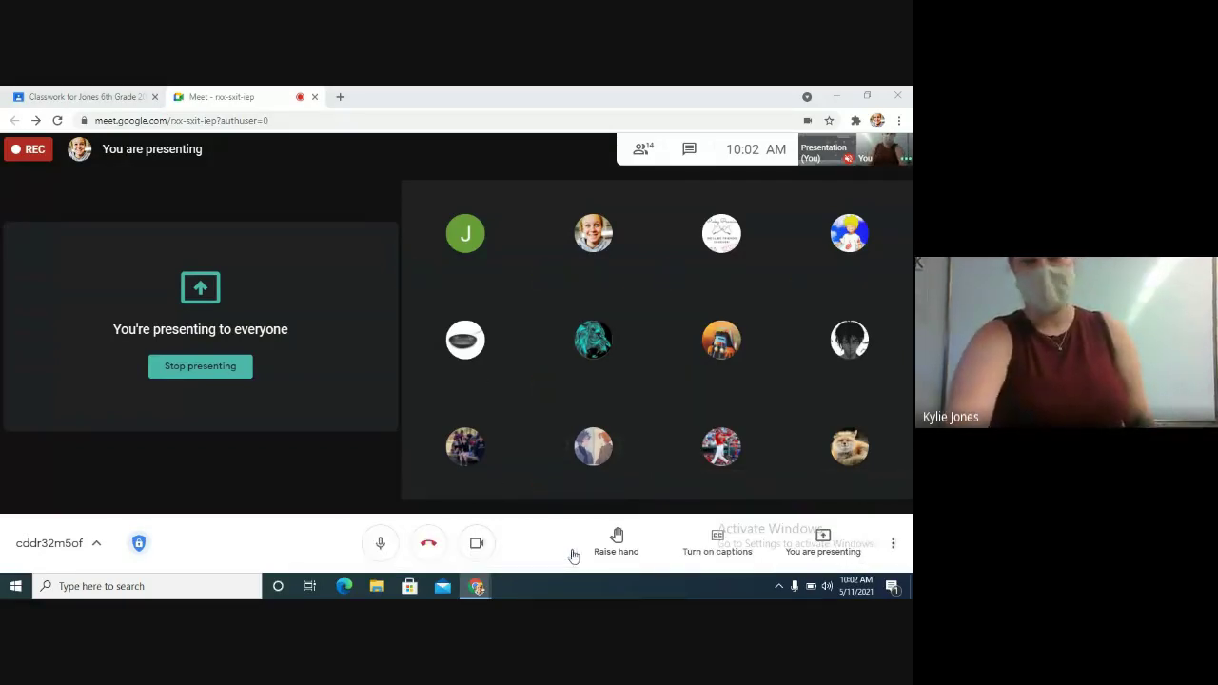
pyautogui.click(82, 96)
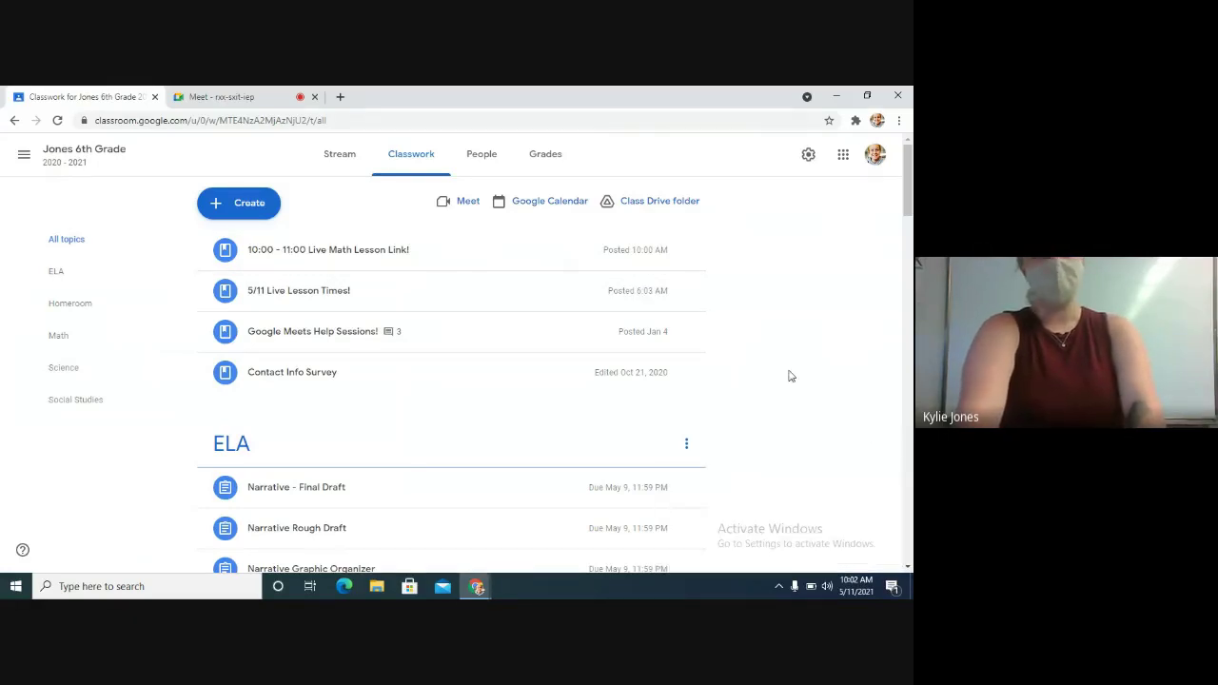
pyautogui.scroll(-1, 789, 376)
pyautogui.scroll(-5, 789, 376)
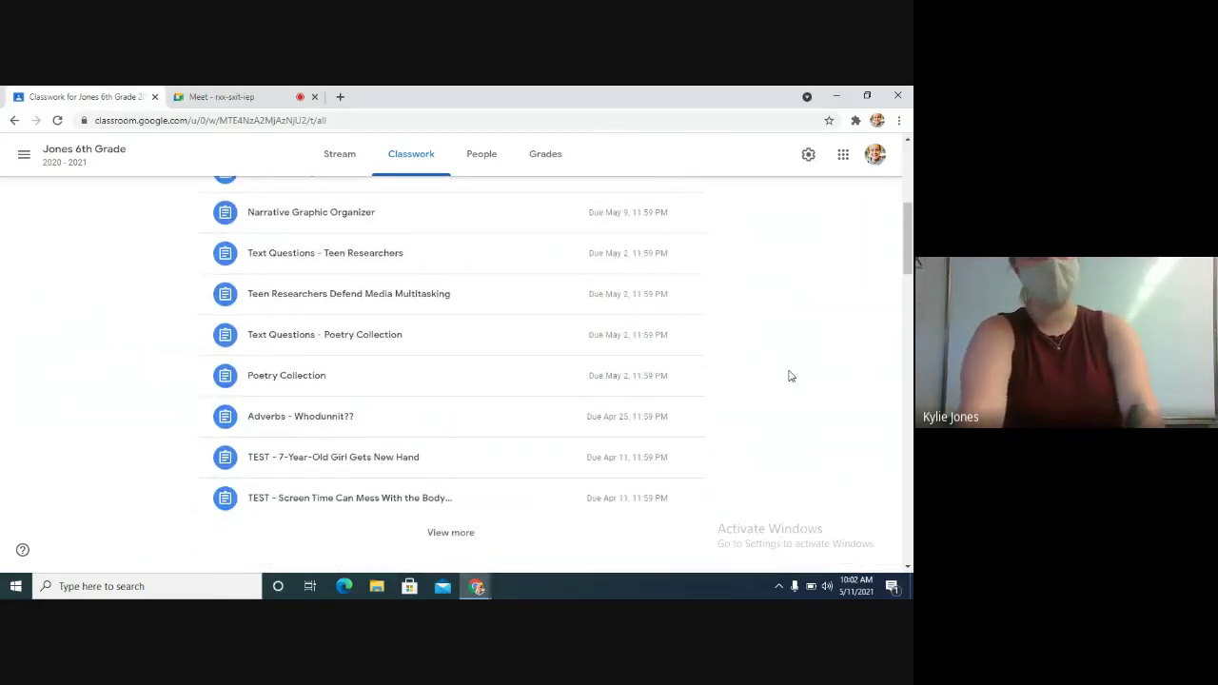
pyautogui.scroll(-3, 788, 376)
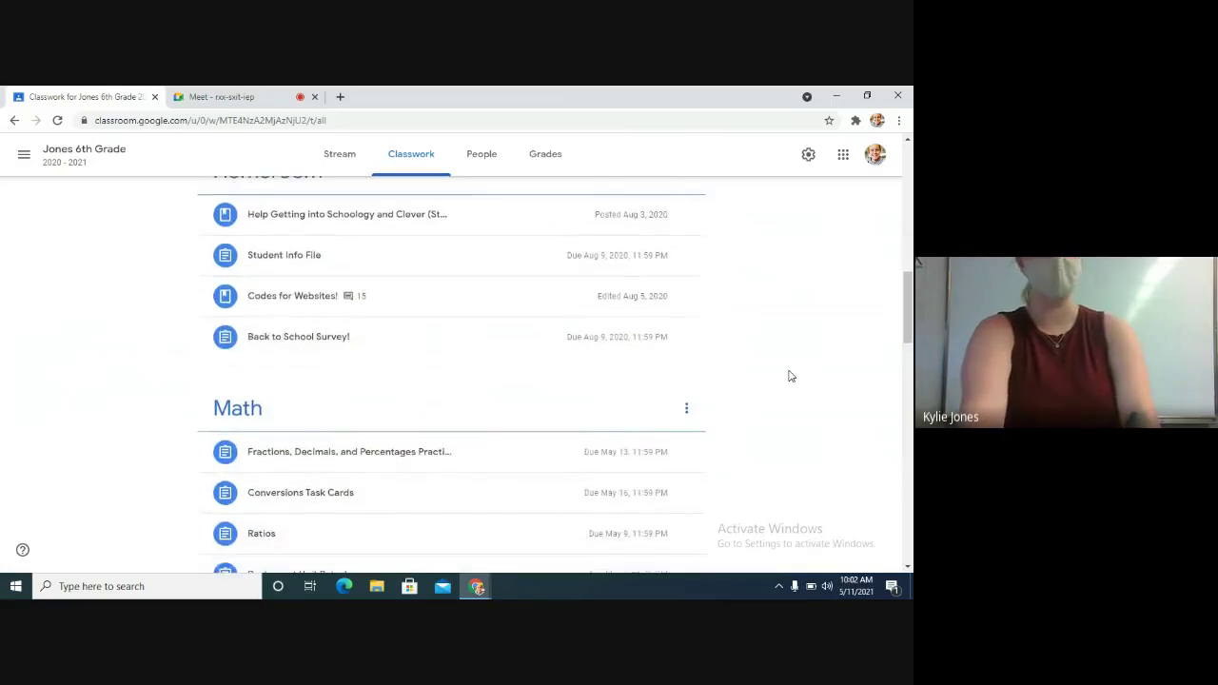
pyautogui.scroll(-1, 789, 375)
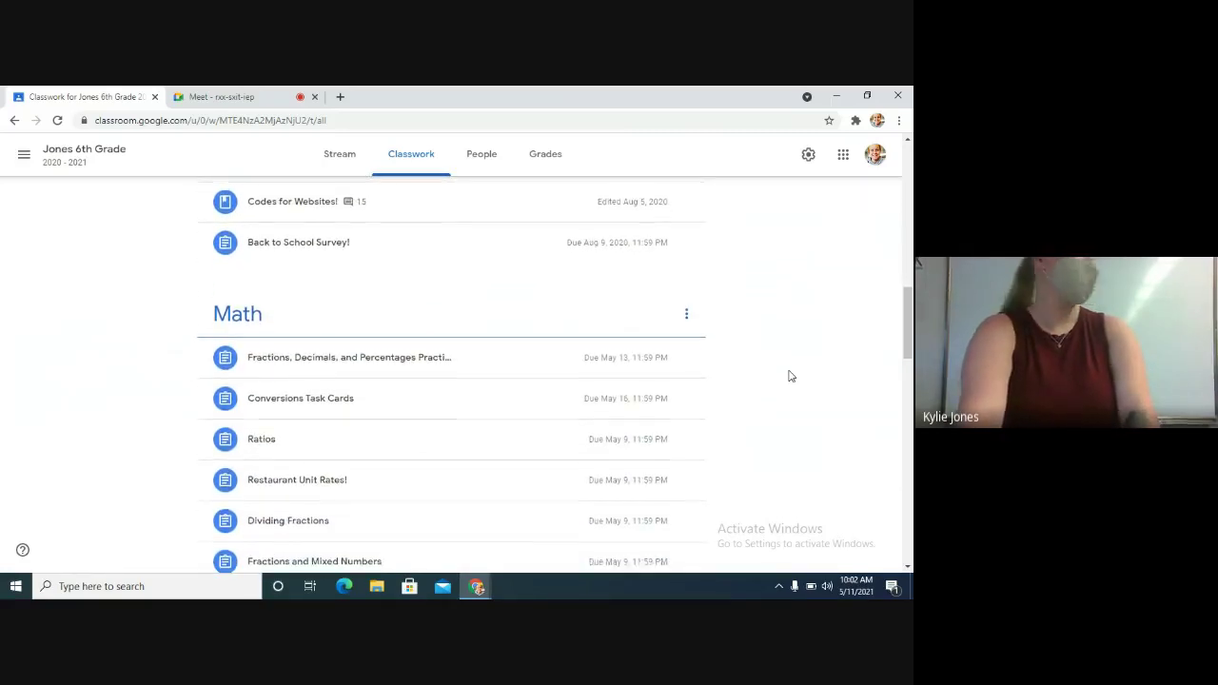
pyautogui.click(451, 341)
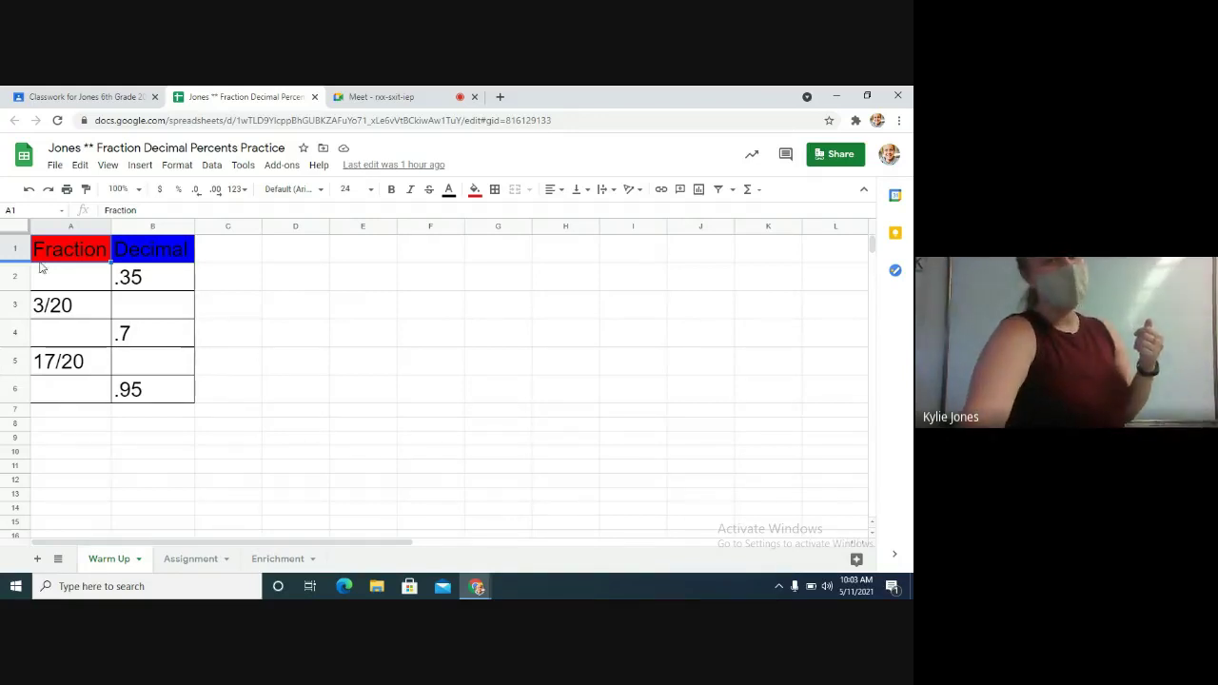
# Step: Enter 35/100 in cell A2 of the Warm Up sheet as the fraction for .35
pyautogui.click(63, 281)
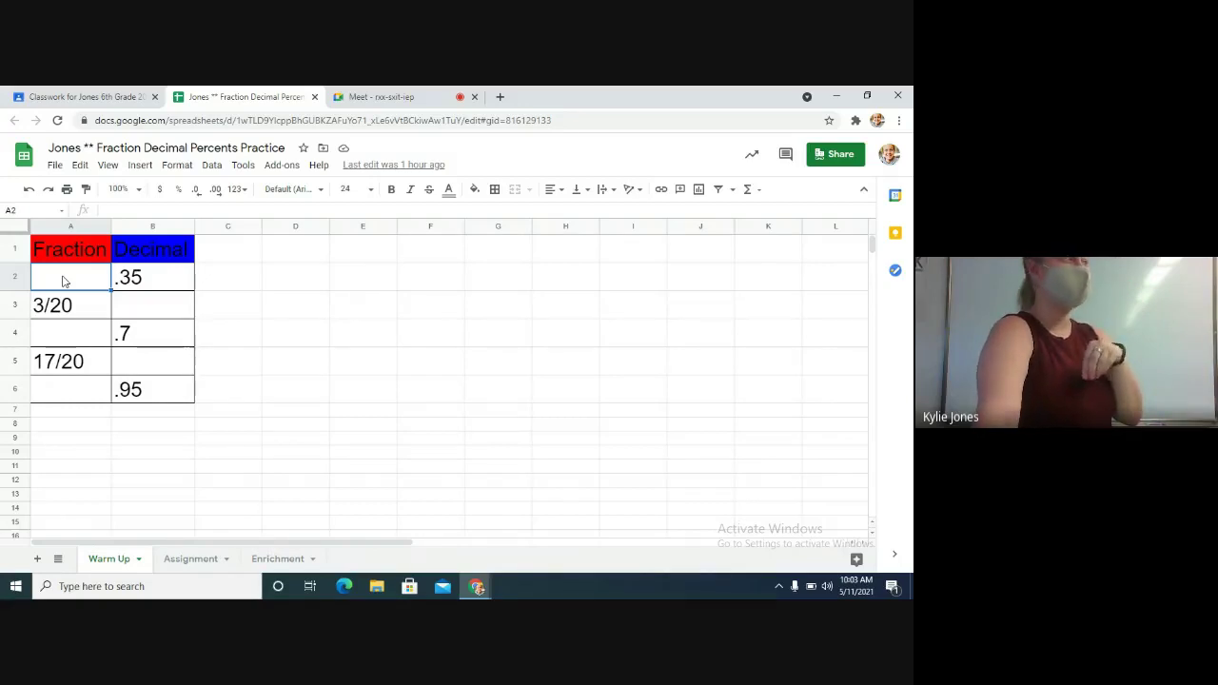
pyautogui.click(131, 279)
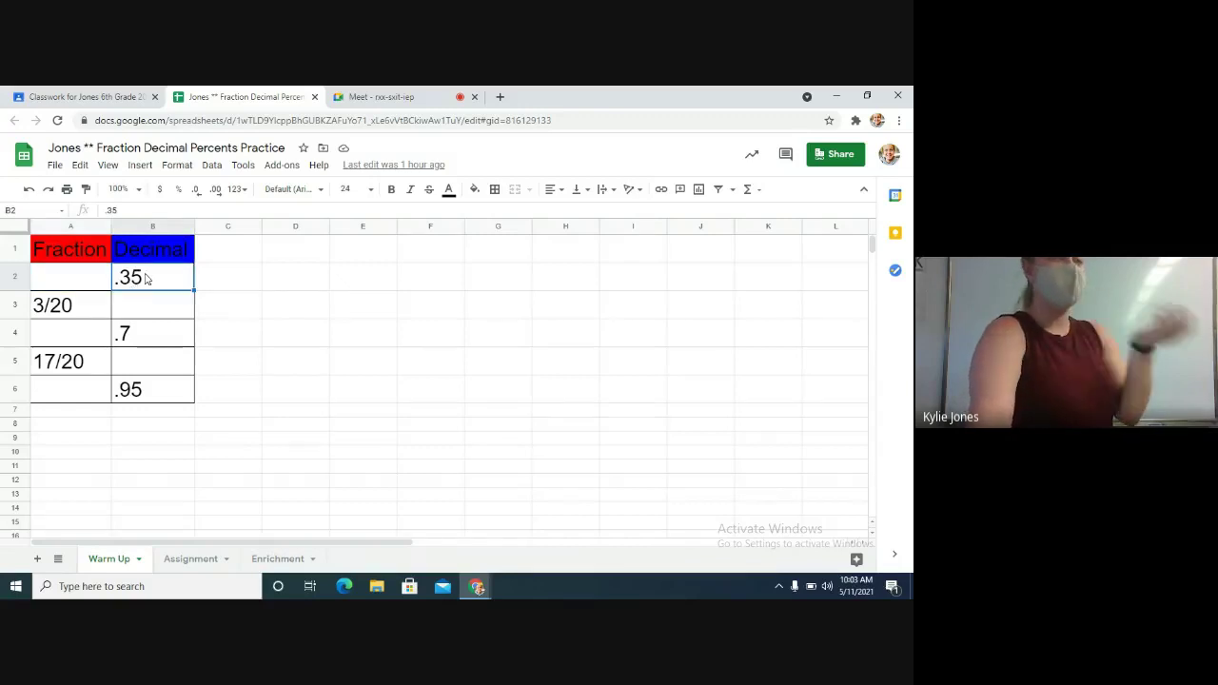
pyautogui.click(44, 283)
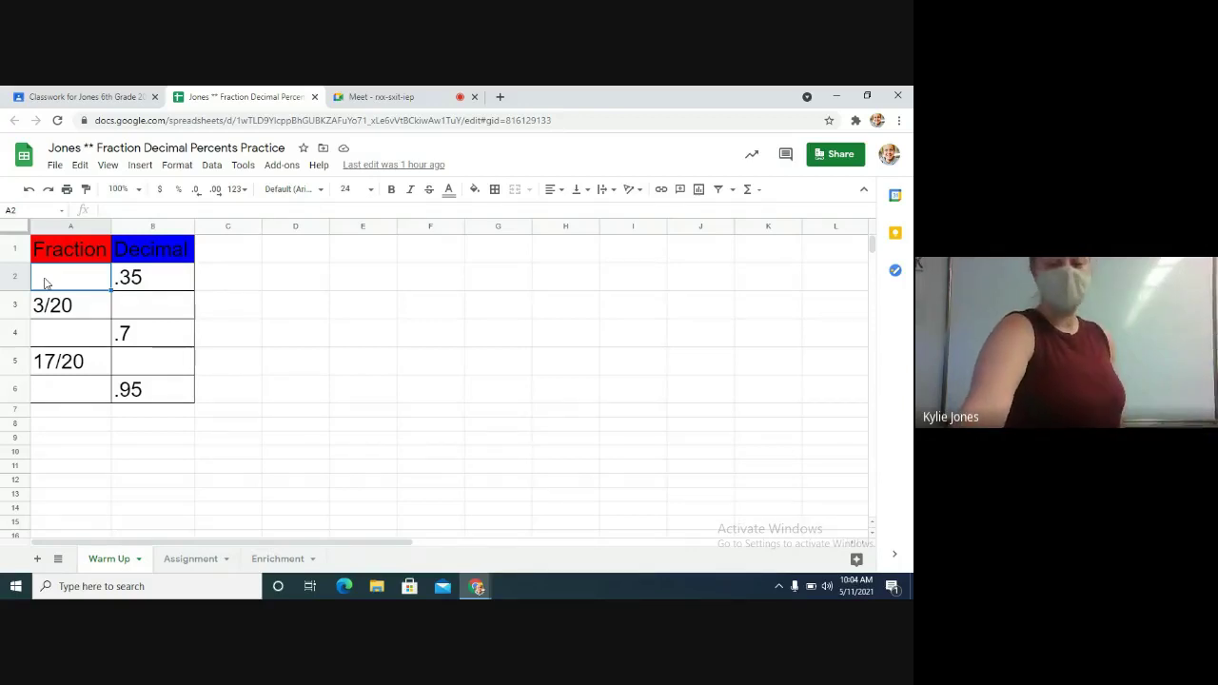
pyautogui.write('35')
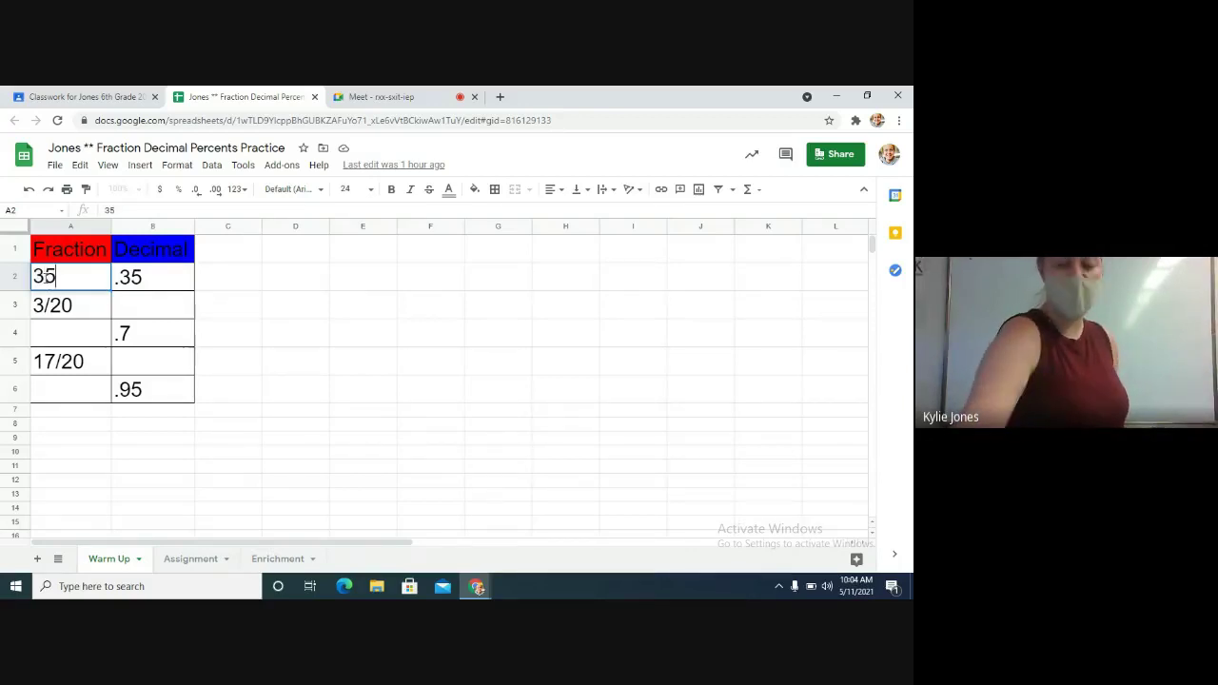
pyautogui.write('/100')
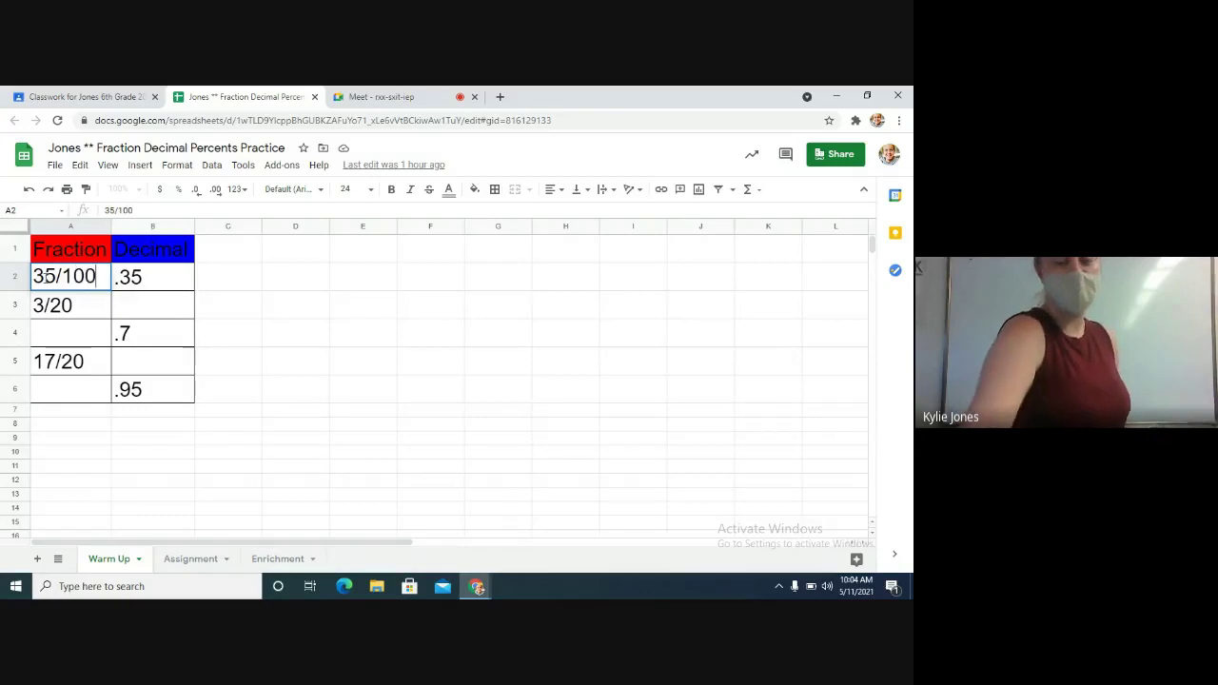
pyautogui.press('Return')
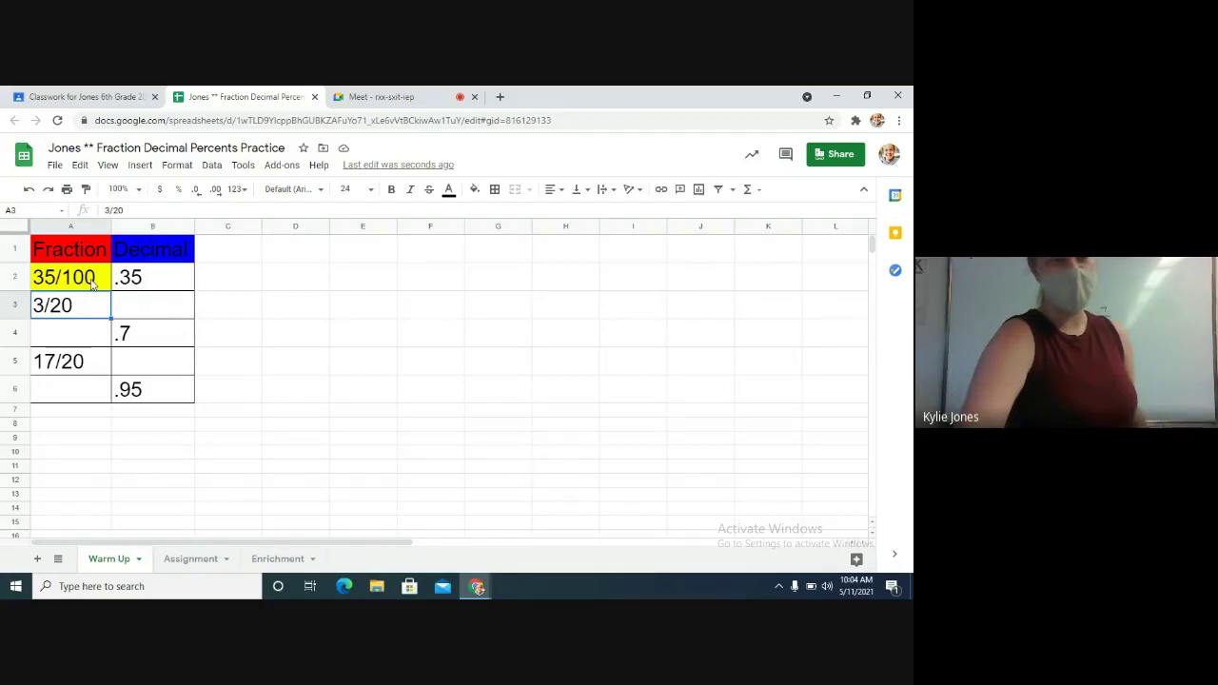
# Step: Replace the fraction in cell A2 with the simplified form 7/20
pyautogui.doubleClick(91, 278)
pyautogui.press('BackSpace')
pyautogui.press('BackSpace')
pyautogui.press('BackSpace')
pyautogui.press('BackSpace')
pyautogui.press('BackSpace')
pyautogui.press('BackSpace')
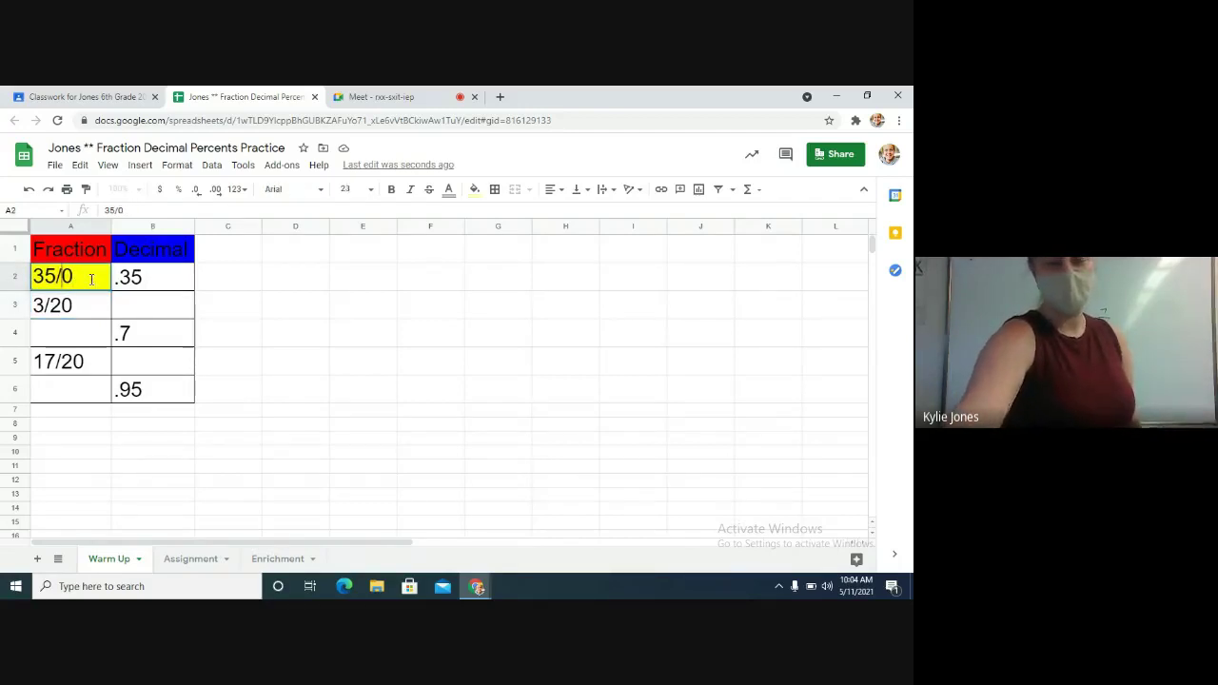
pyautogui.write('7/20')
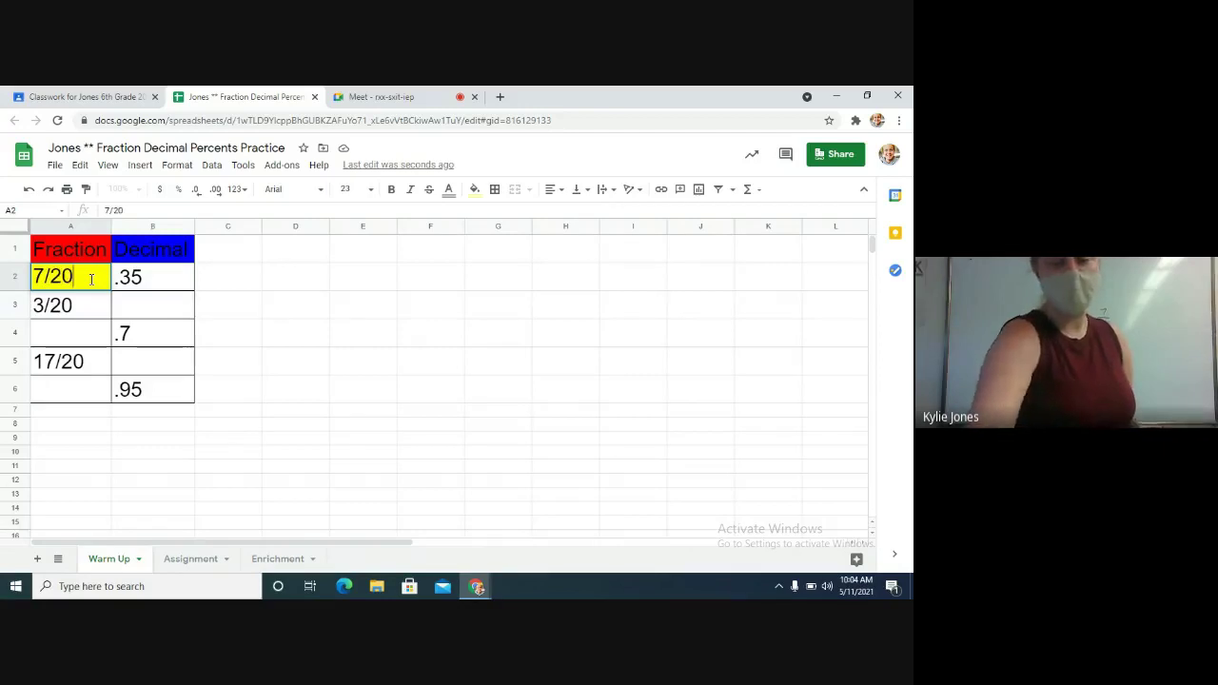
pyautogui.press('Return')
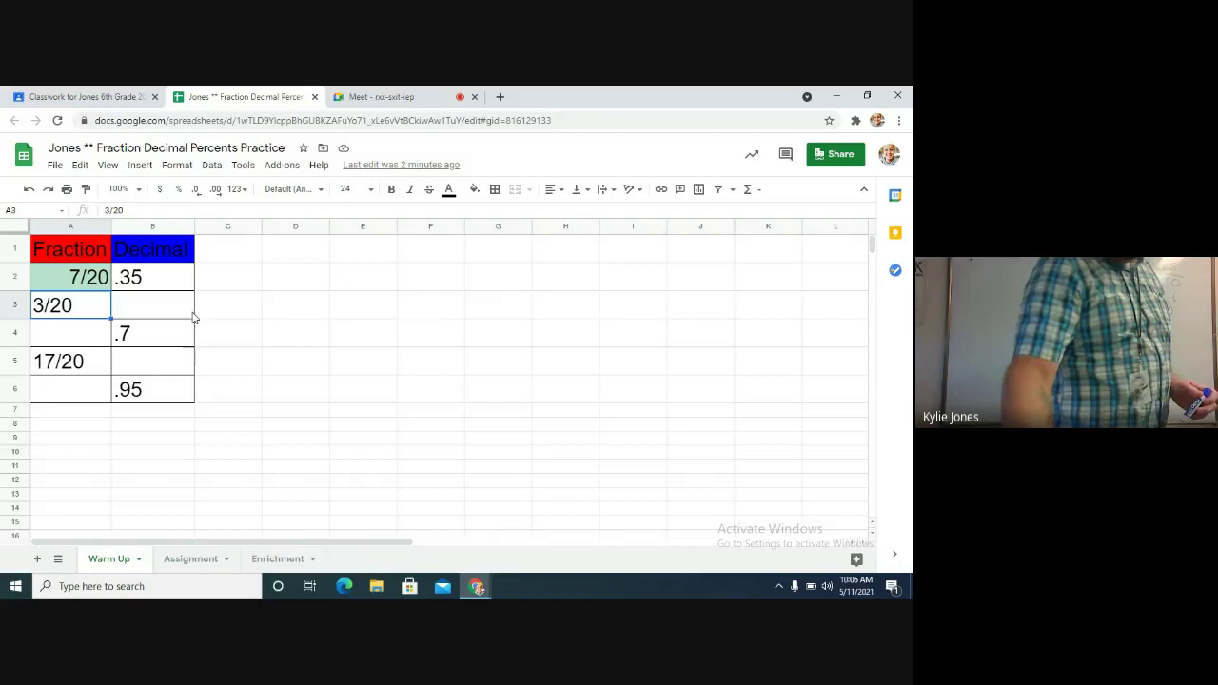
# Step: Enter .15 in cell B3 as the decimal equivalent of 3/20
pyautogui.click(125, 305)
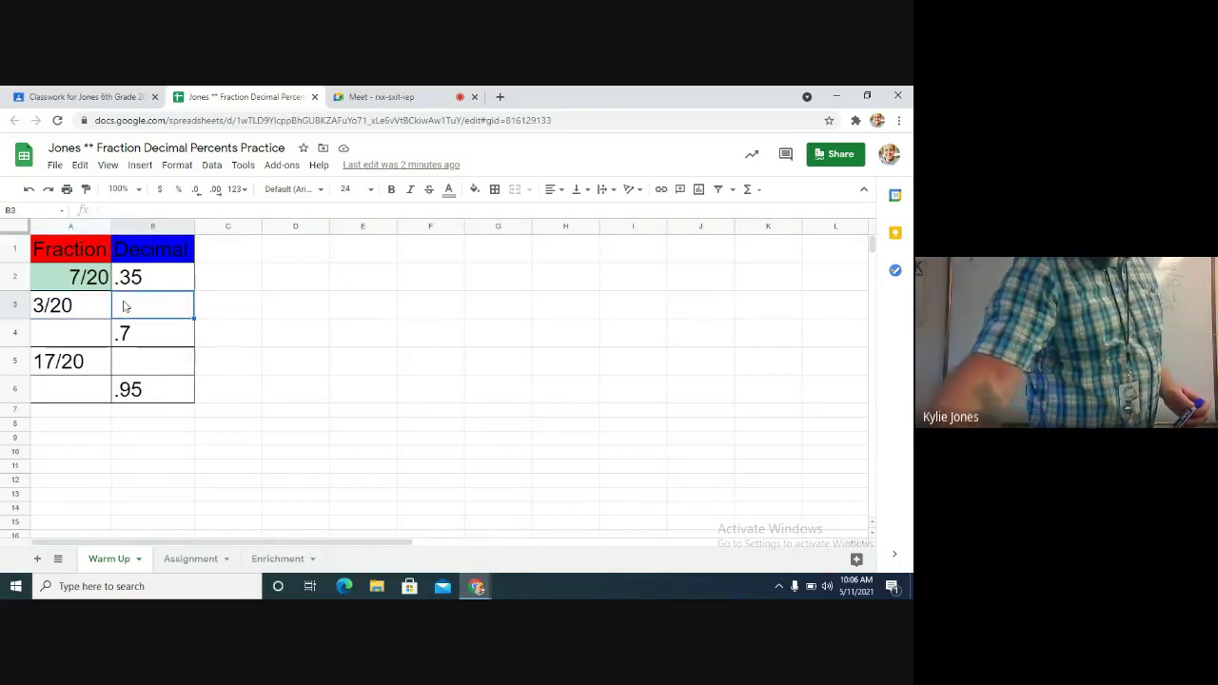
pyautogui.write('.15')
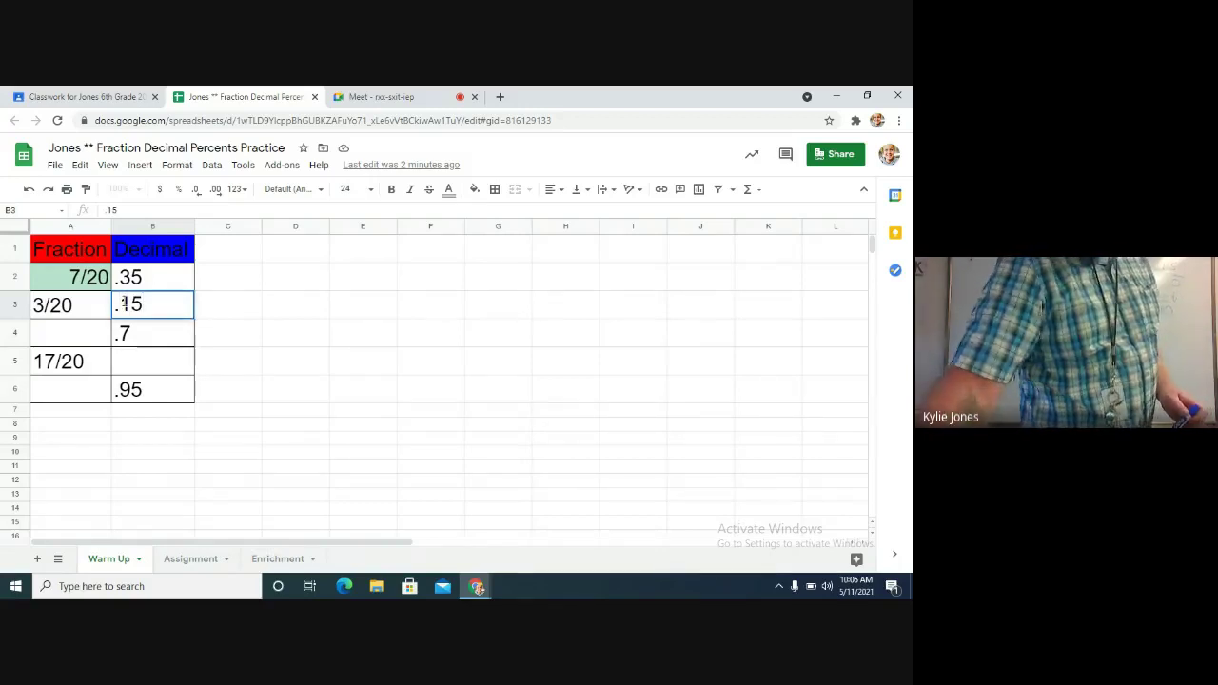
pyautogui.press('Return')
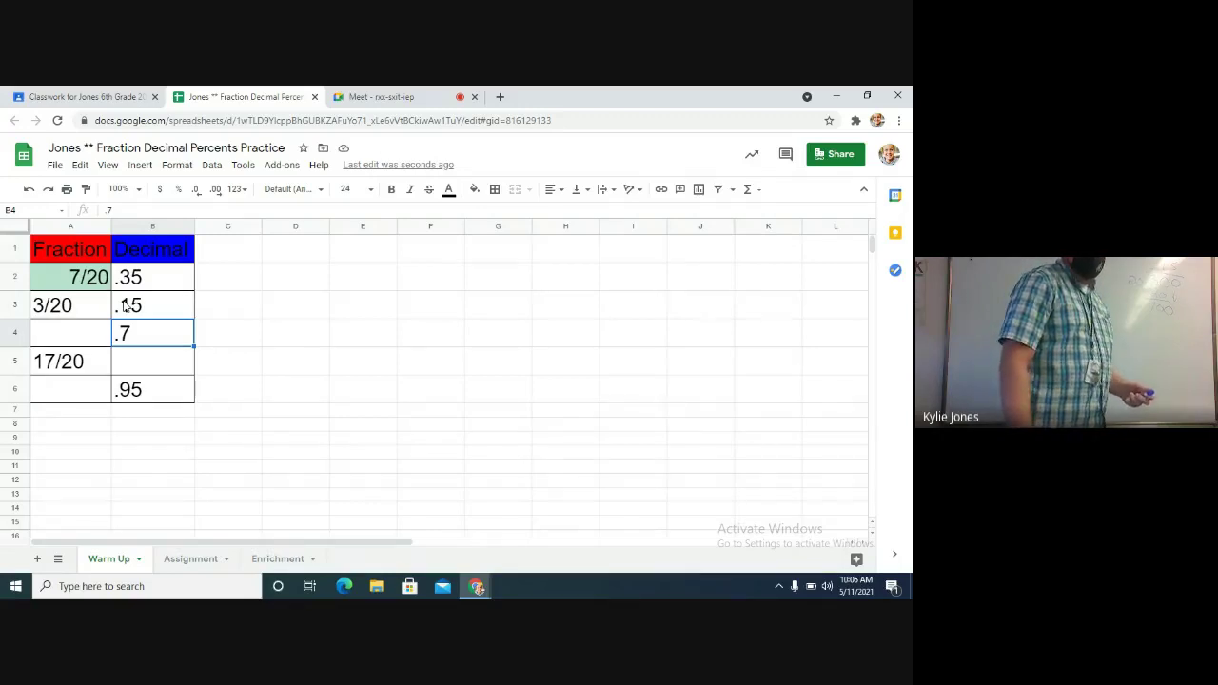
pyautogui.click(125, 305)
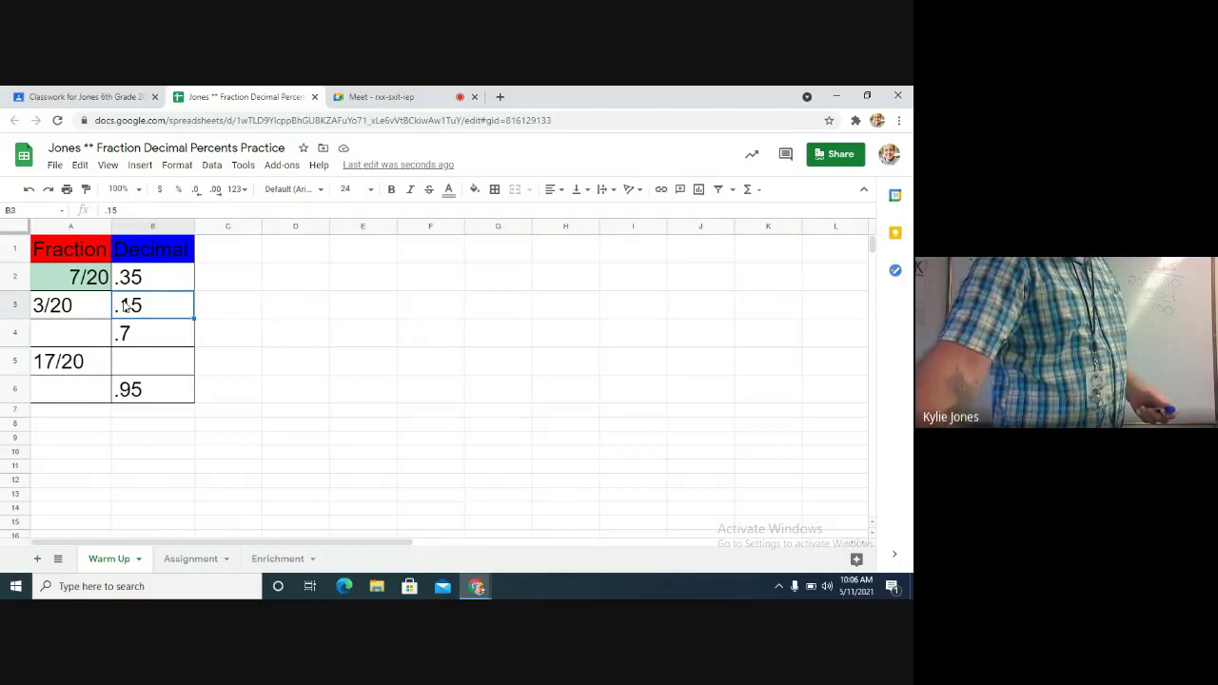
pyautogui.doubleClick(125, 305)
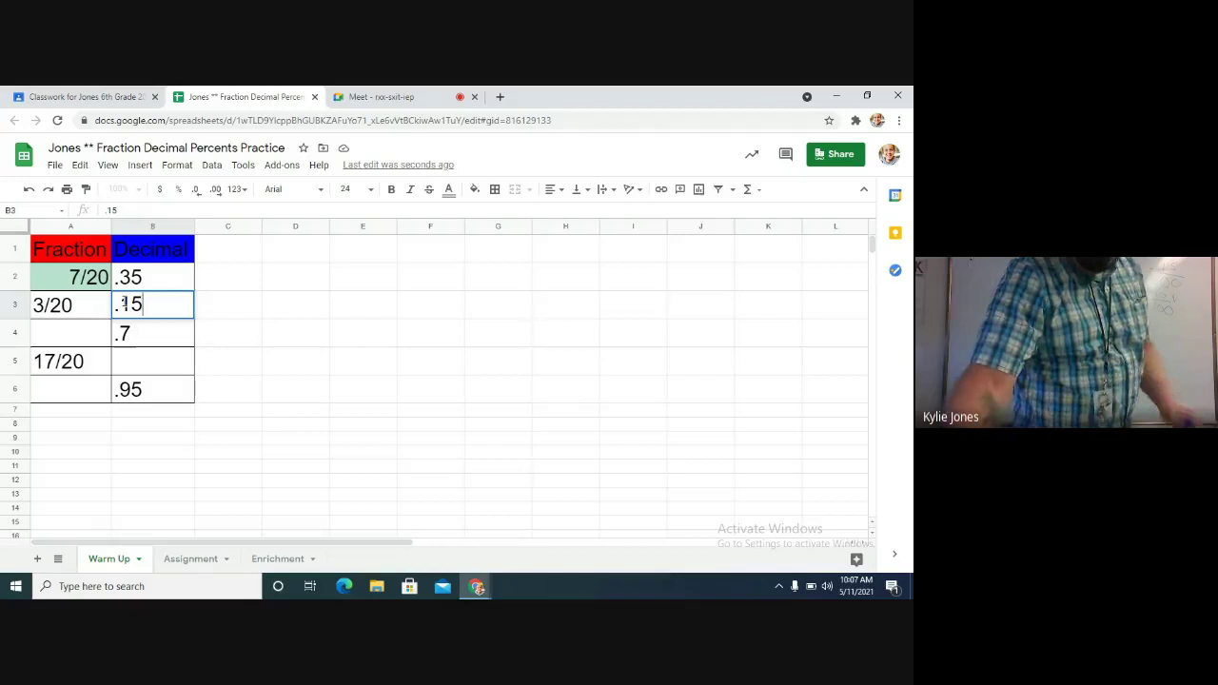
pyautogui.press('Tab')
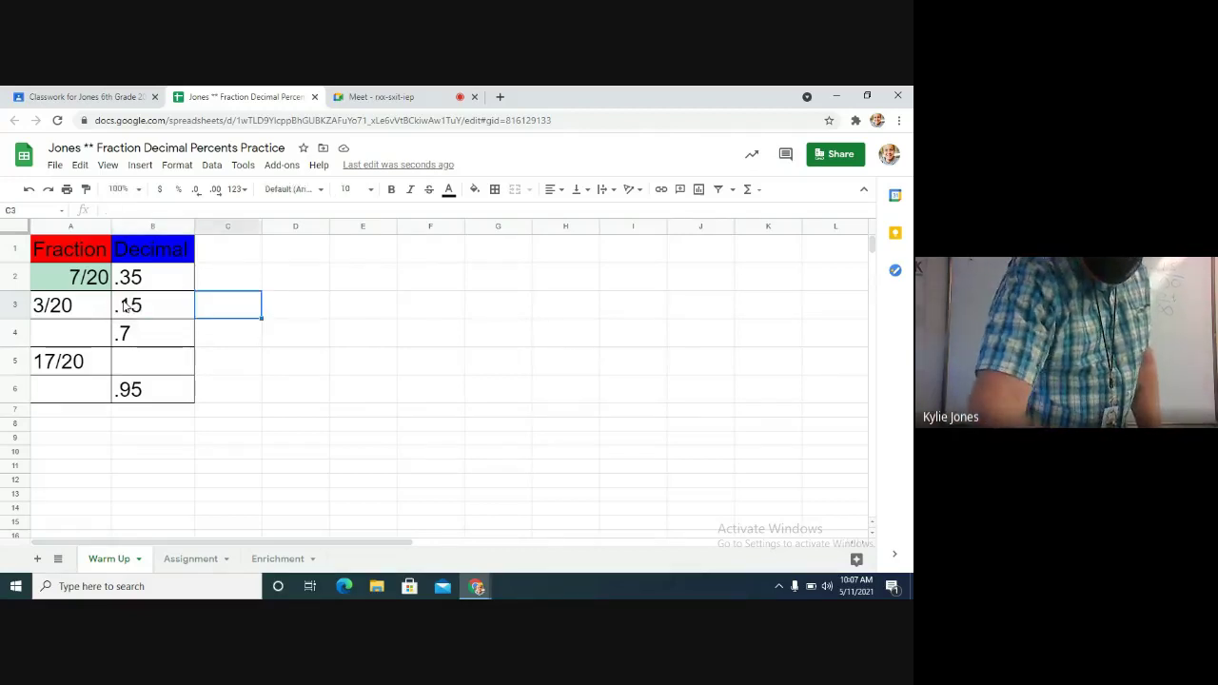
# Step: Enter the fraction 7/10 in cell A4 for .7 and the decimal .85 in cell B5 for 17/20
pyautogui.click(70, 336)
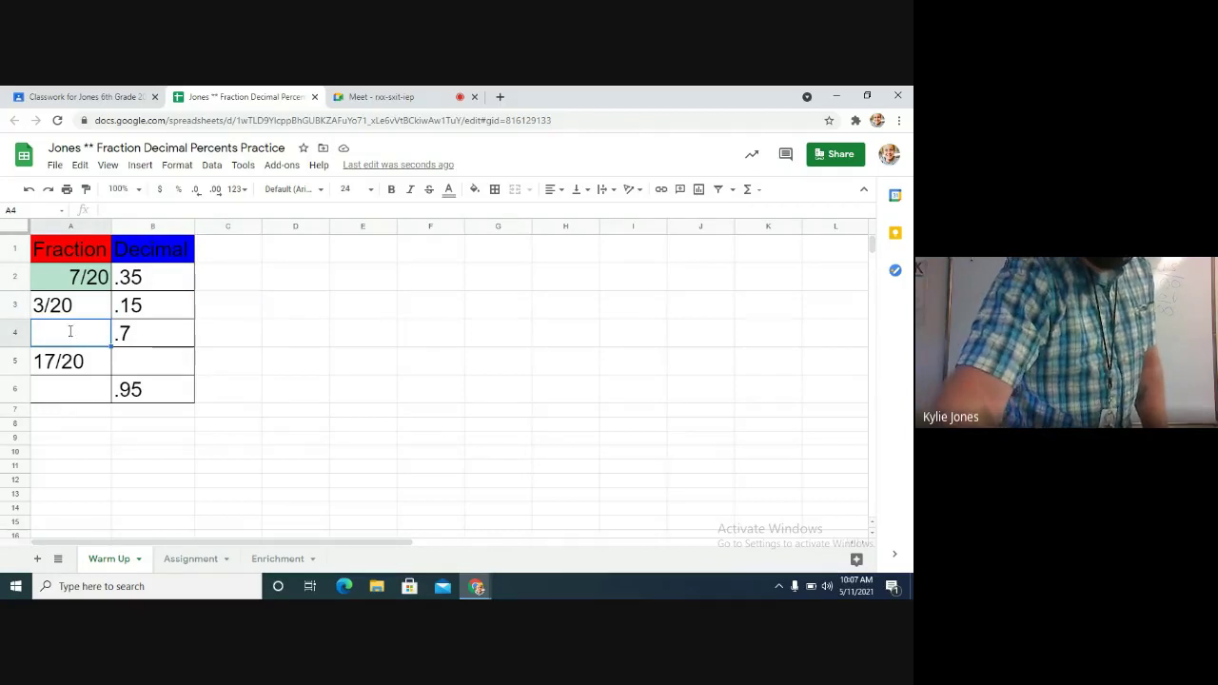
pyautogui.write('7/10')
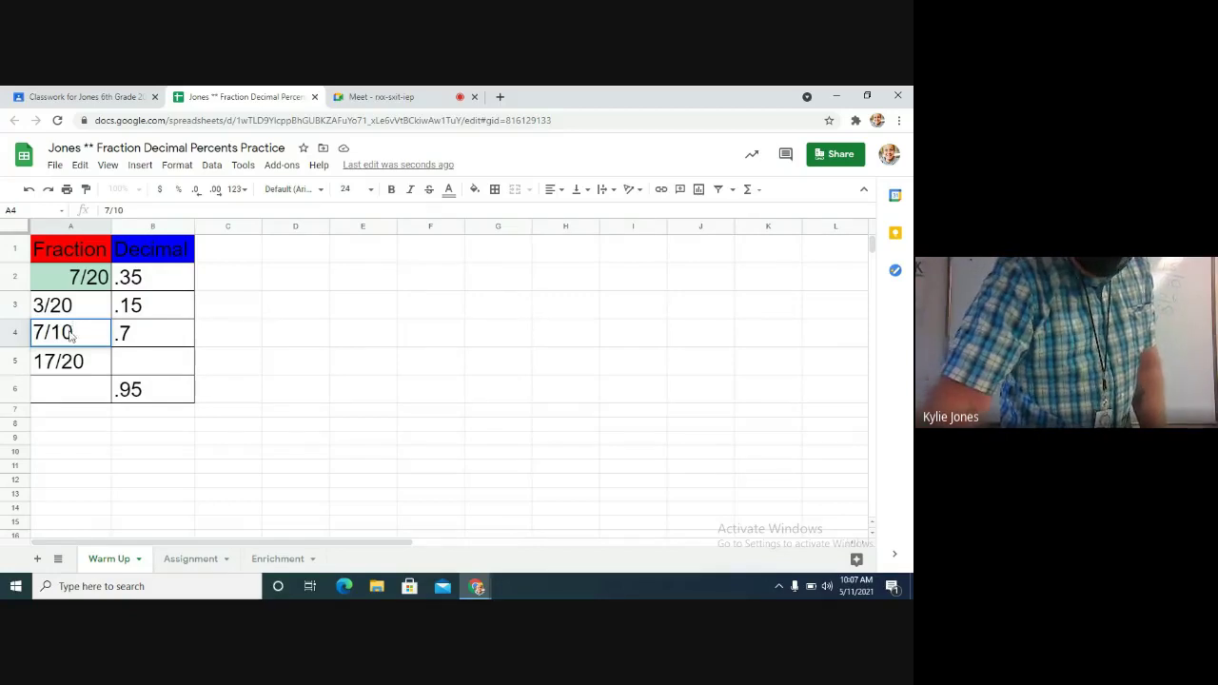
pyautogui.press('Return')
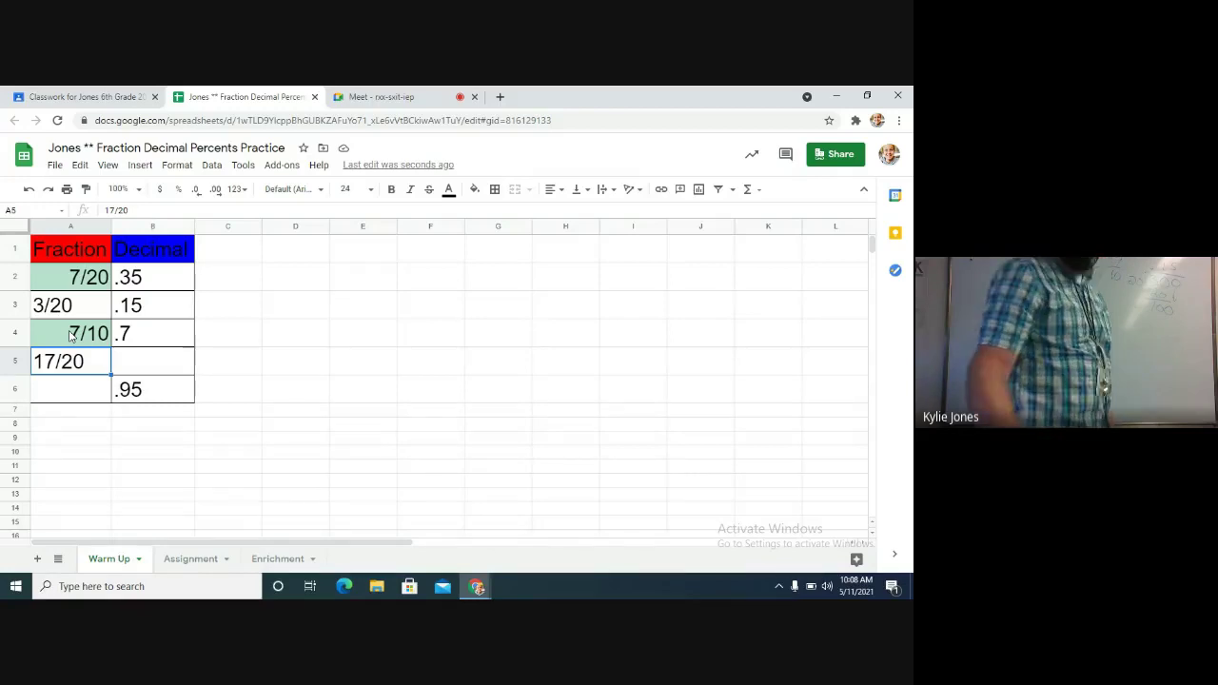
pyautogui.click(135, 361)
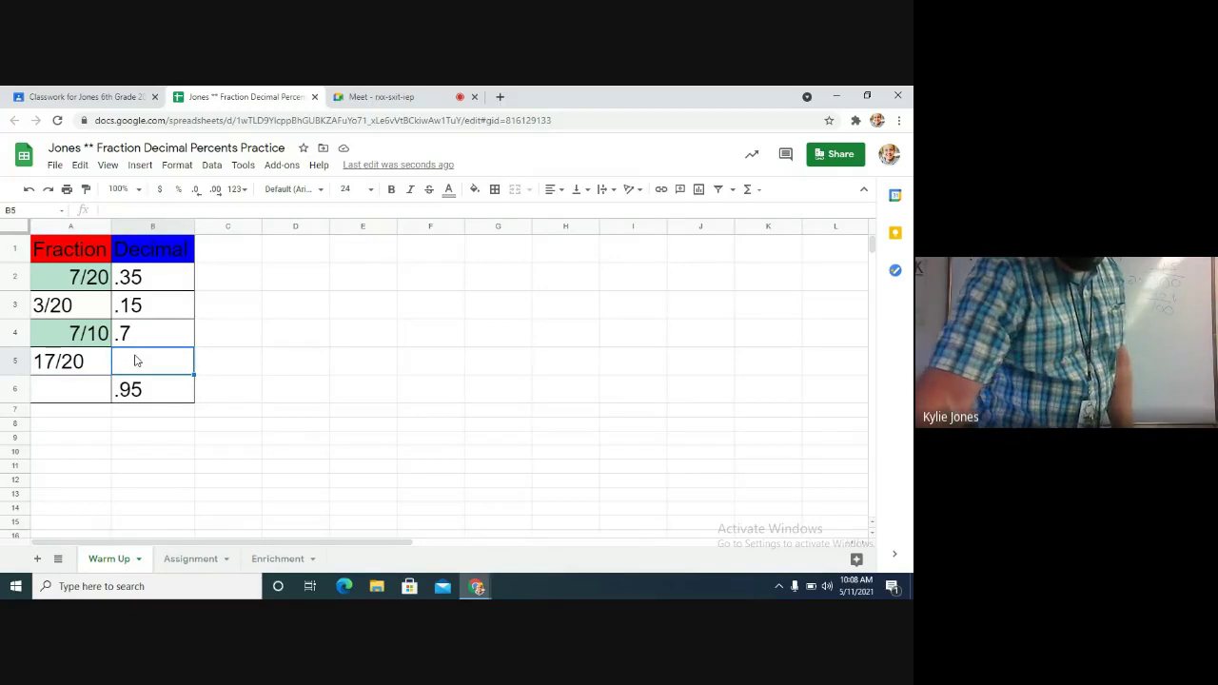
pyautogui.write('.85')
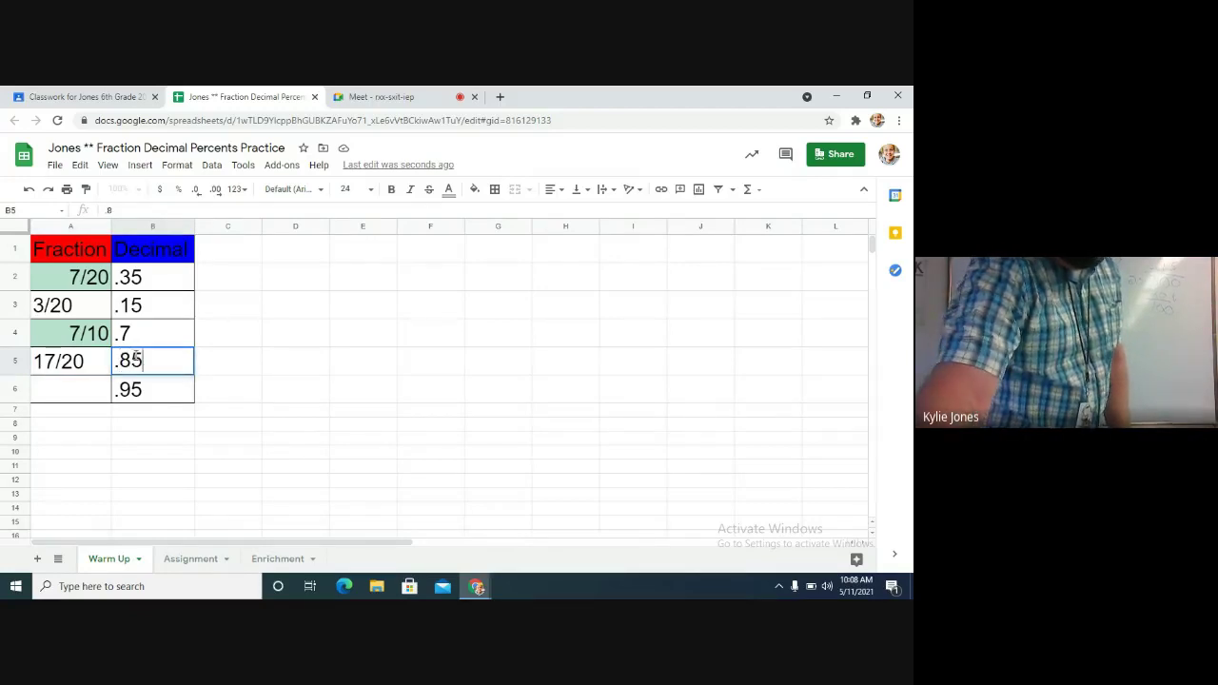
# Step: Enter 19/20 in cell A6 as the simplified fraction for .95
pyautogui.click(87, 396)
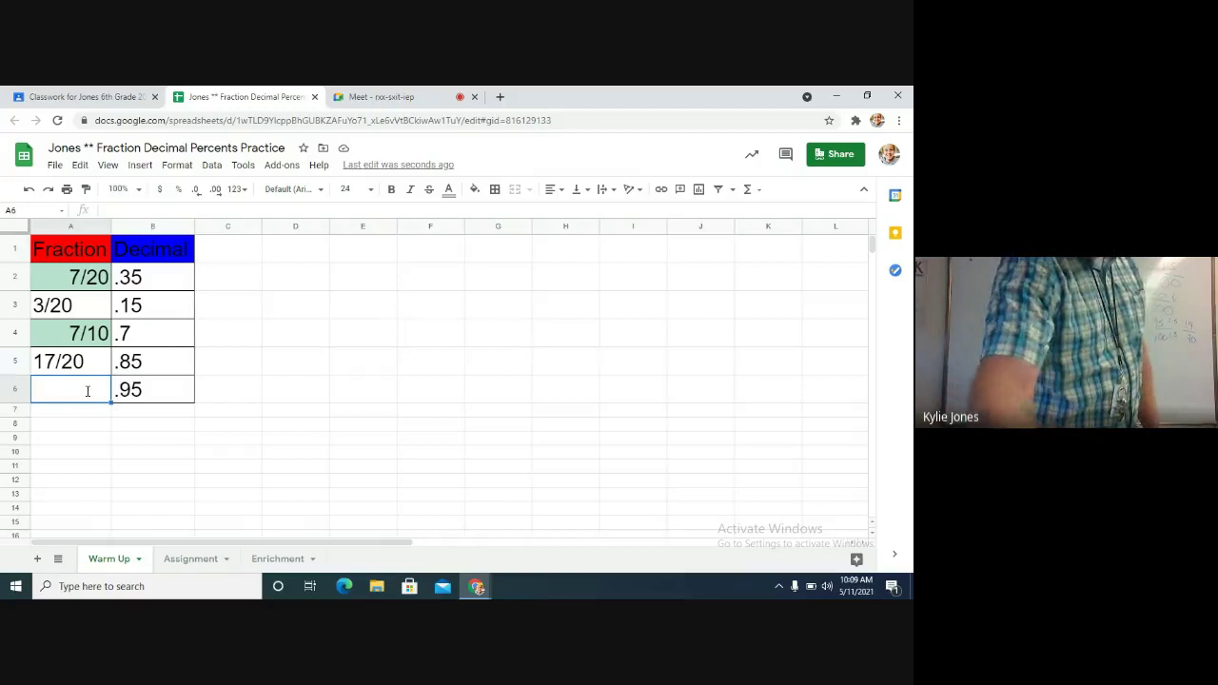
pyautogui.write('19/')
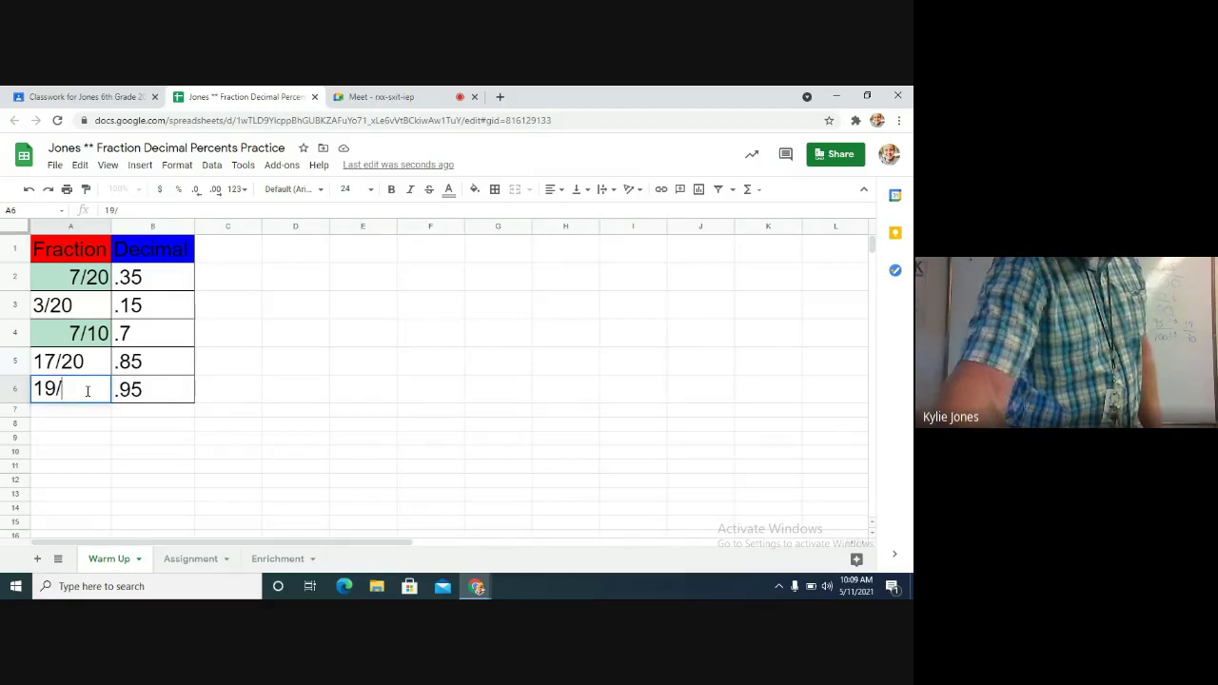
pyautogui.write('20')
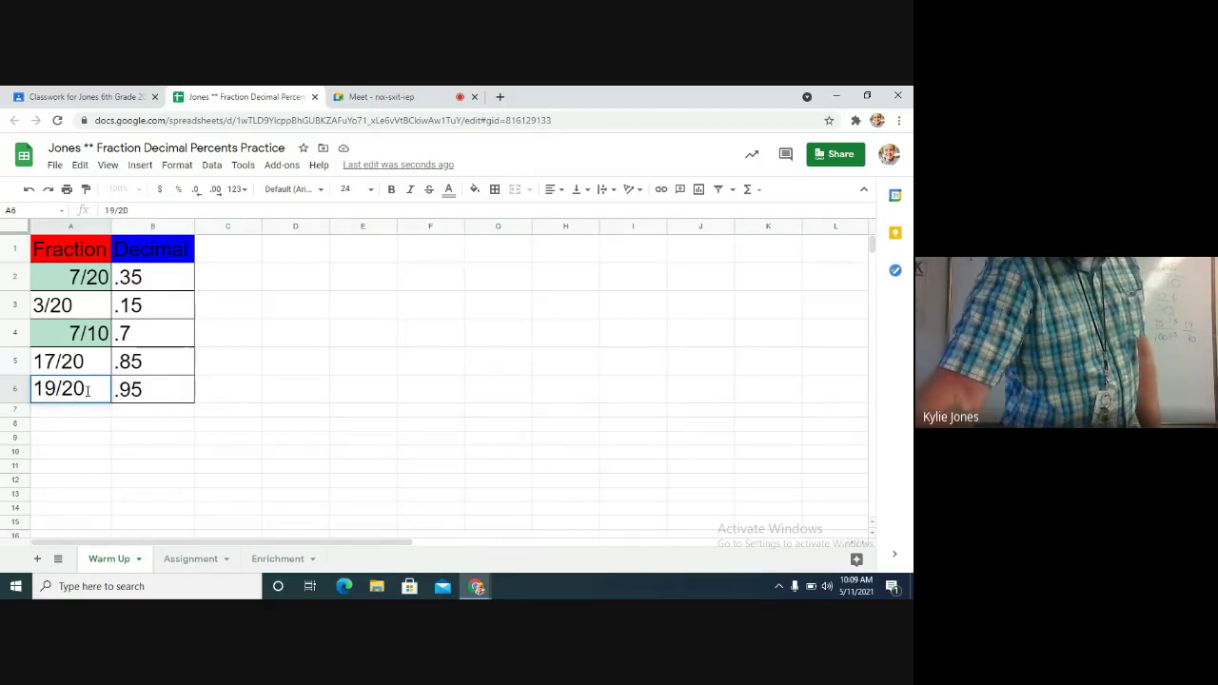
pyautogui.press('Return')
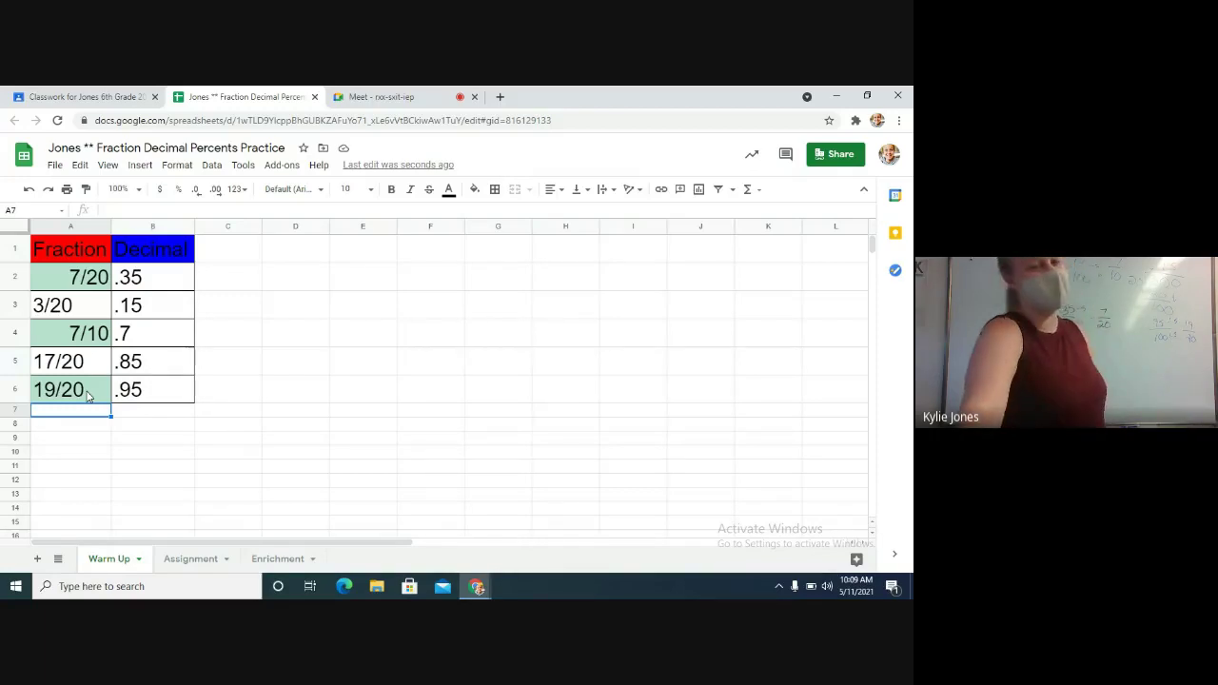
# Step: Open the Assignment sheet and look over its fraction, decimal and percent table down to row 14
pyautogui.click(186, 564)
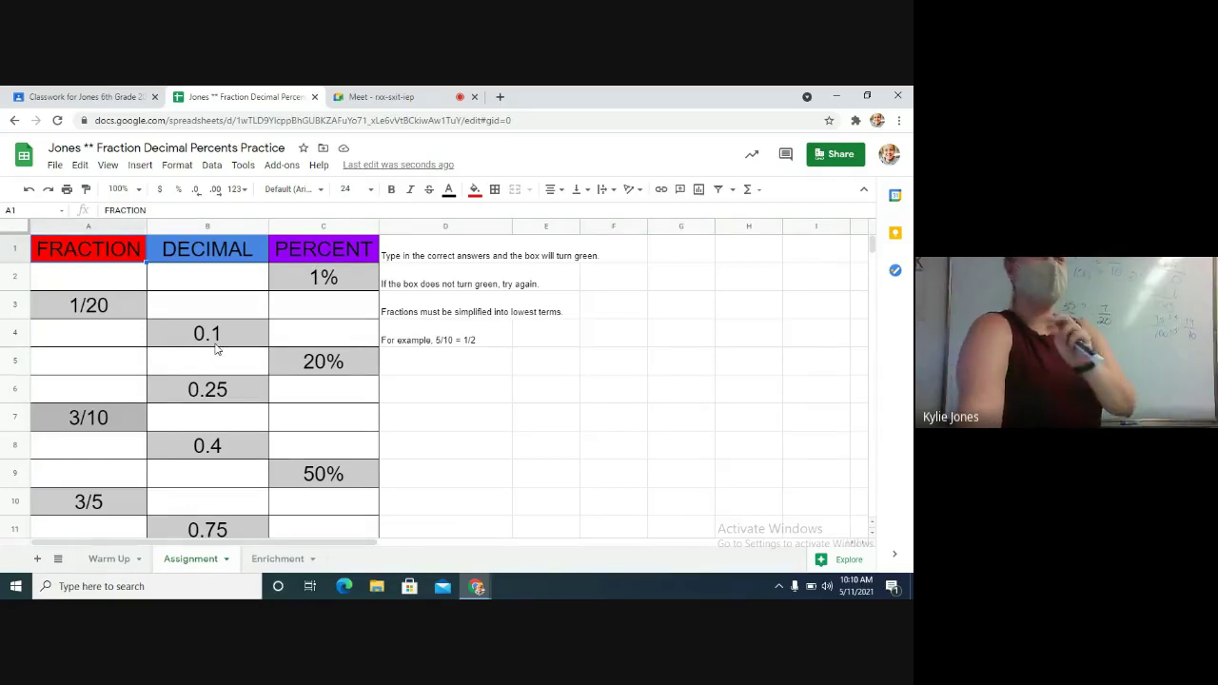
pyautogui.scroll(-8, 246, 374)
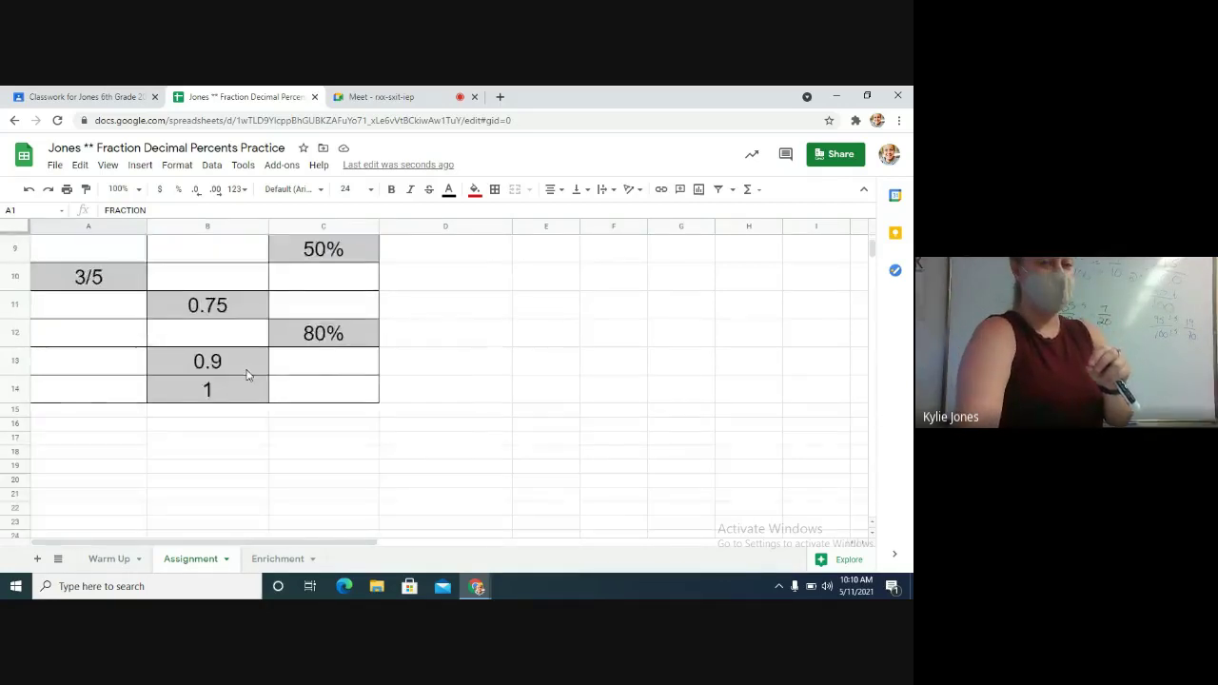
pyautogui.scroll(6, 245, 374)
pyautogui.scroll(5, 245, 374)
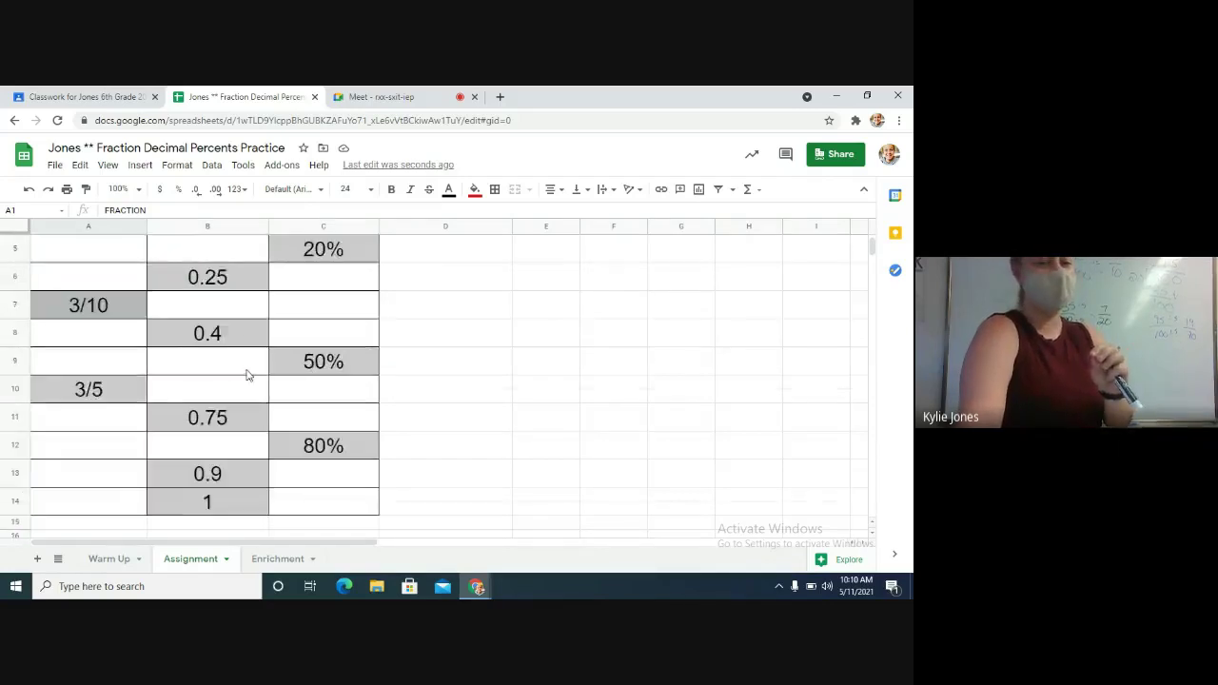
pyautogui.scroll(-4, 245, 374)
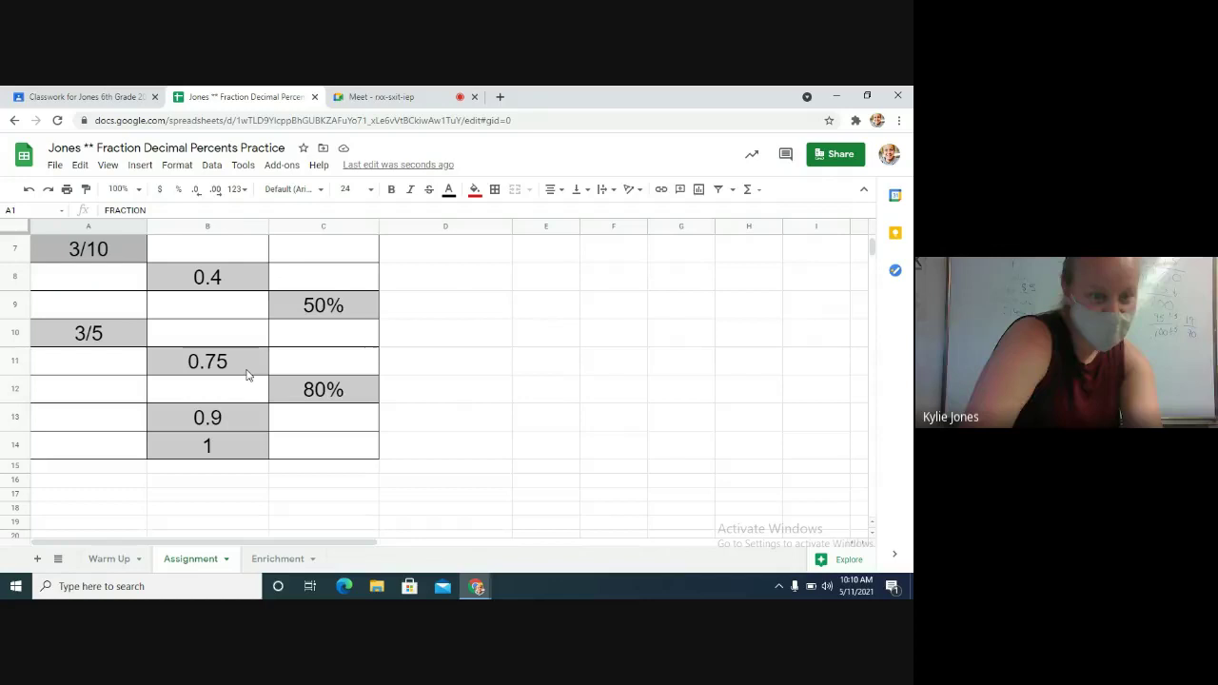
pyautogui.scroll(6, 245, 374)
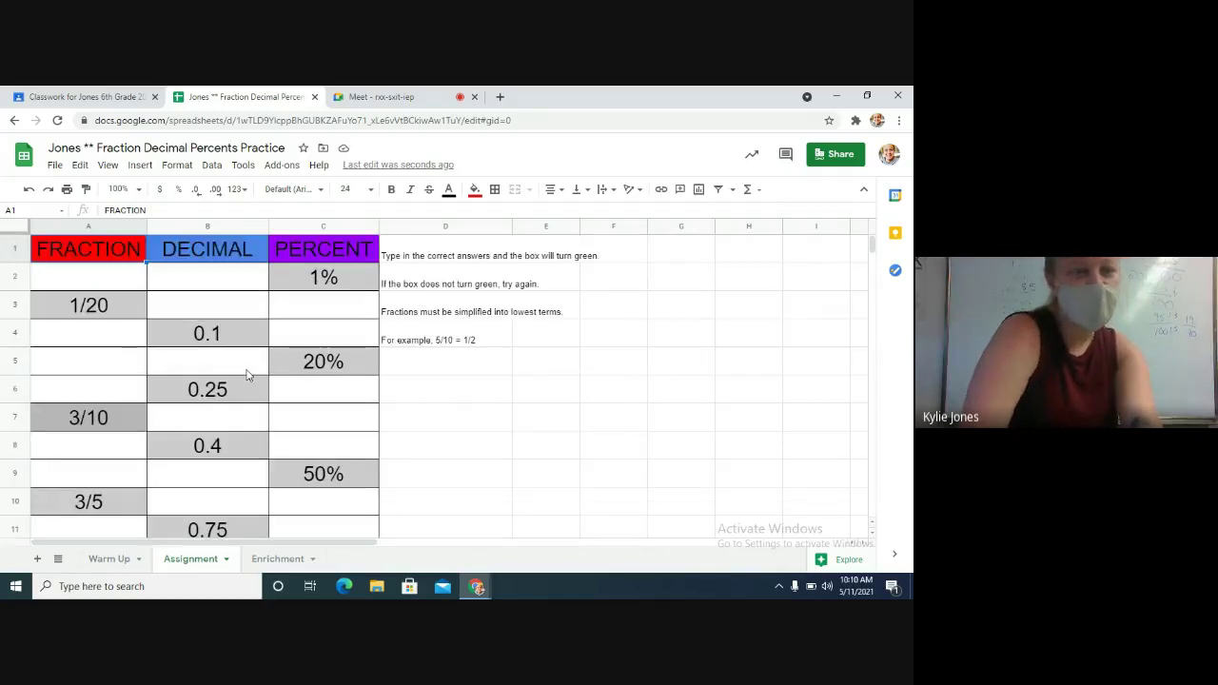
# Step: Look over the Enrichment sheet's fraction, decimal and percent table, revisit the Assignment and Warm Up sheets, and finish on Assignment
pyautogui.click(273, 559)
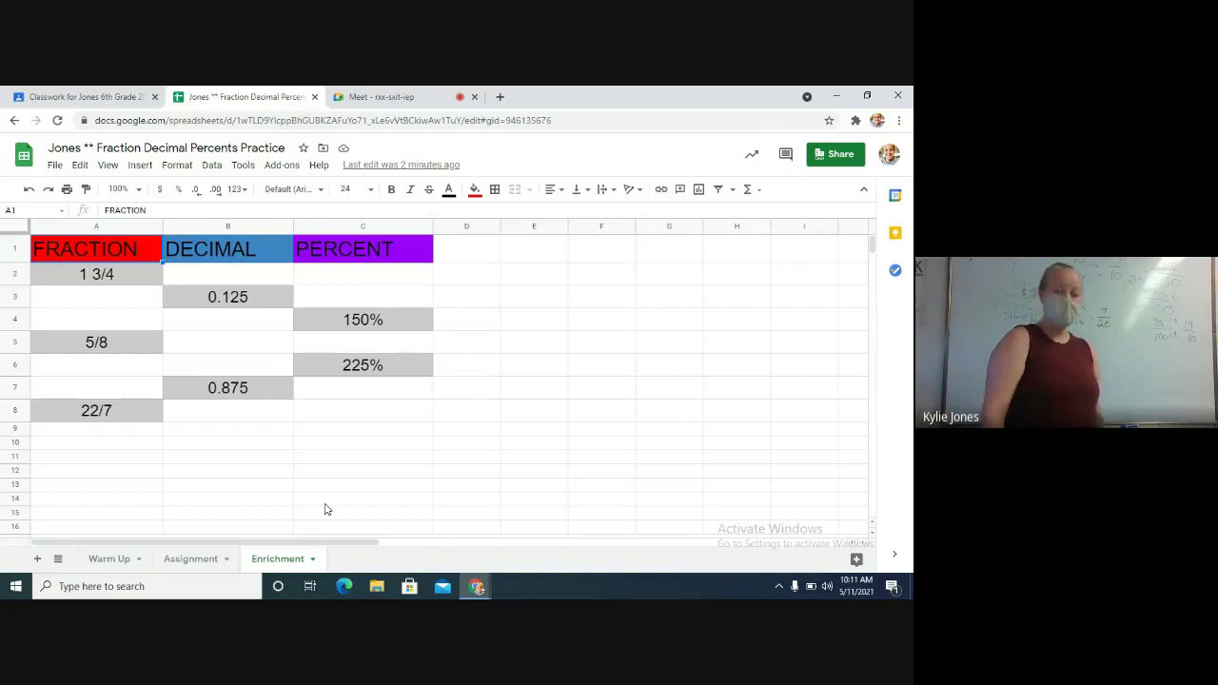
pyautogui.click(190, 559)
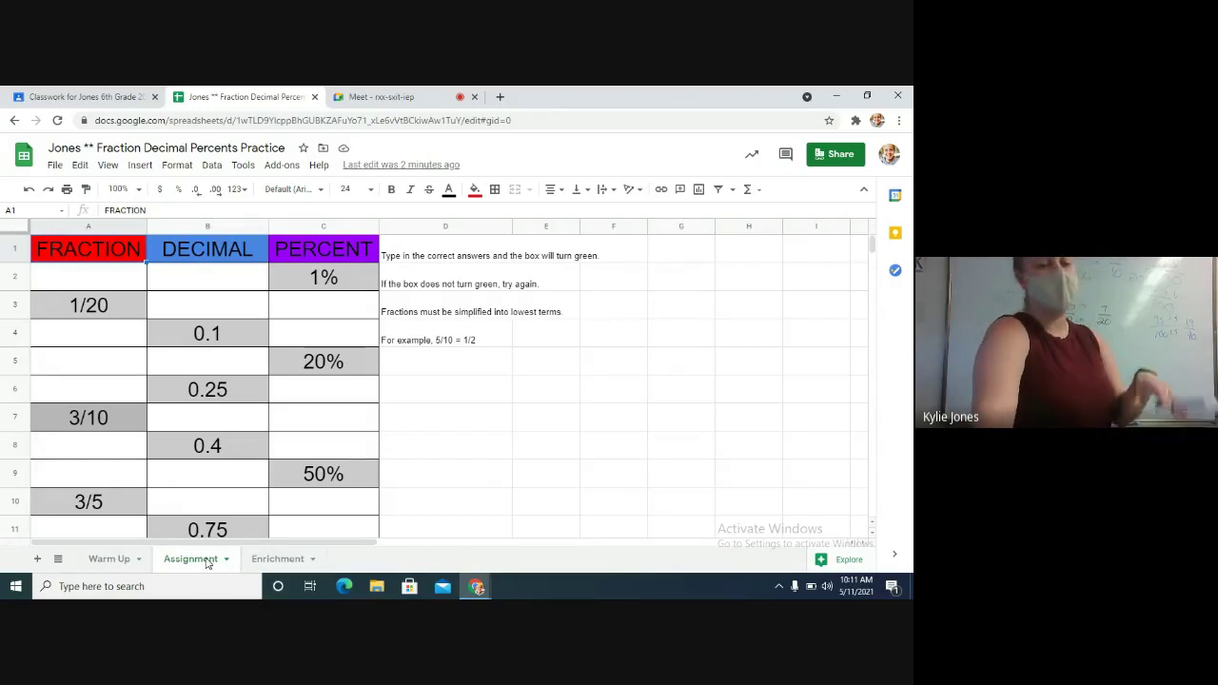
pyautogui.click(262, 562)
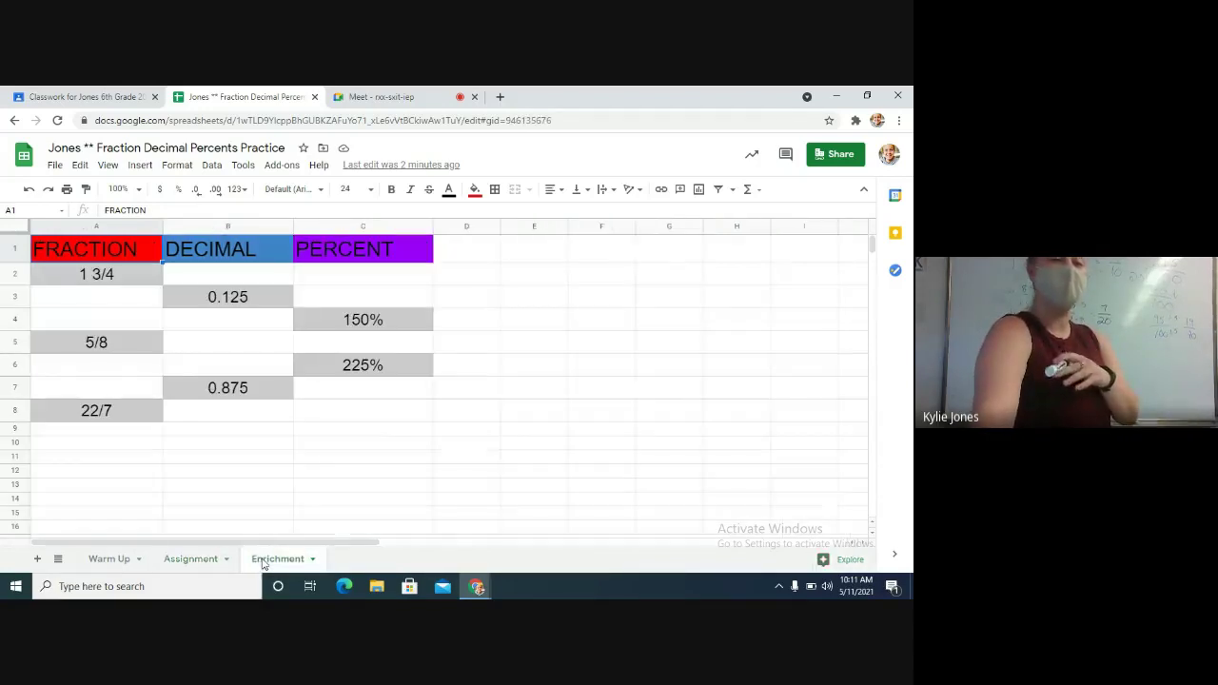
pyautogui.click(210, 560)
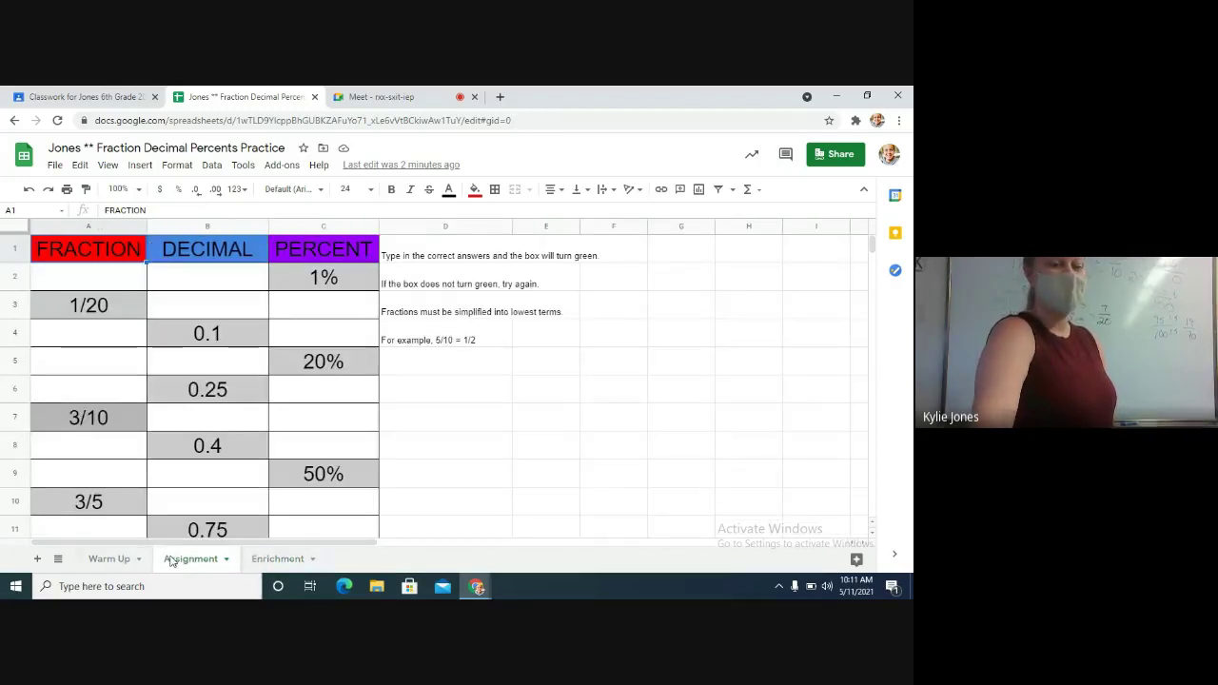
pyautogui.click(127, 561)
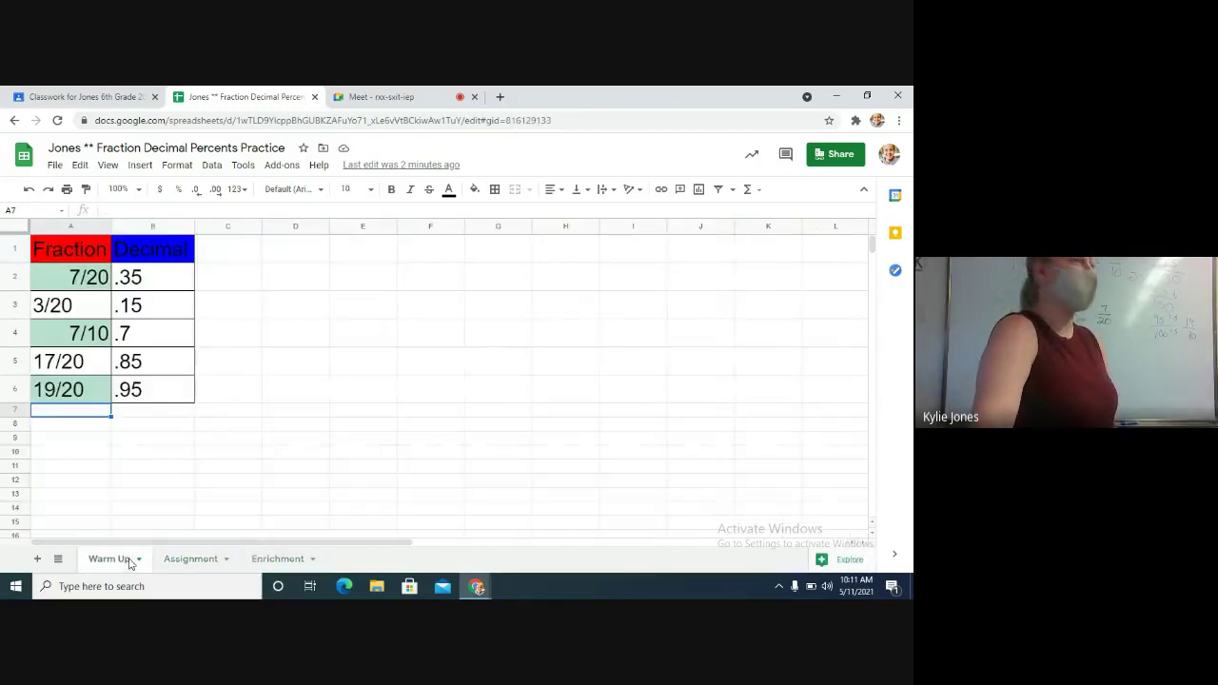
pyautogui.click(227, 563)
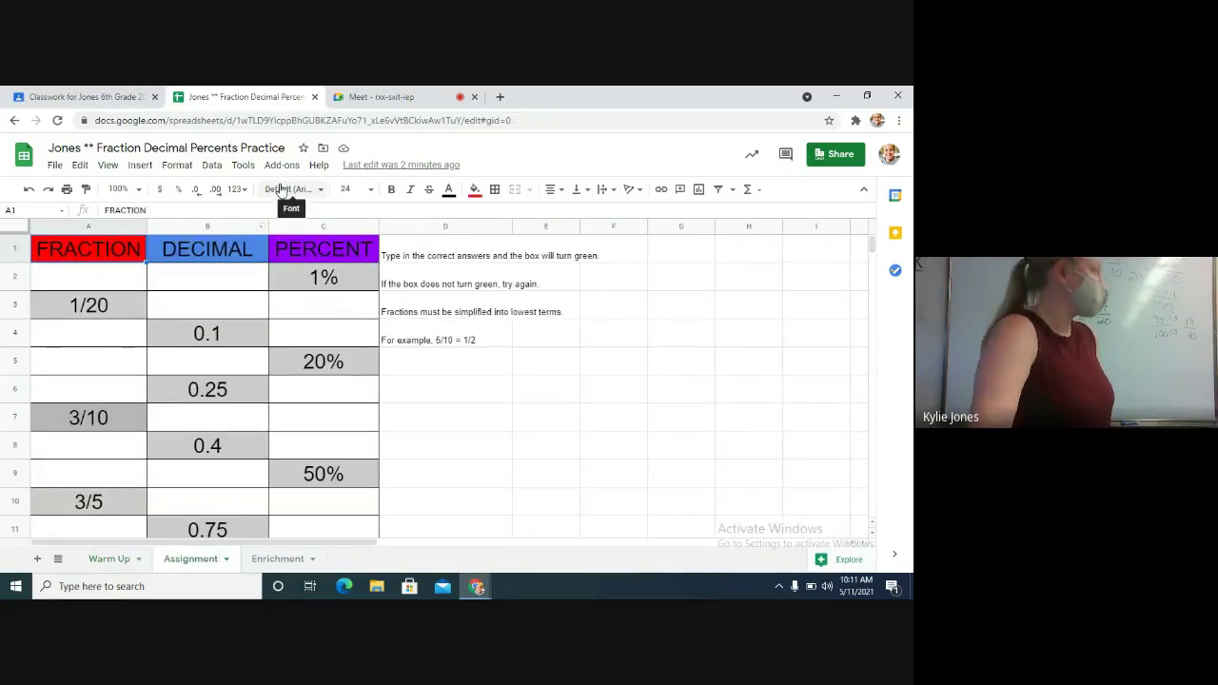
# Step: Switch to the Google Meet call and open its additional meeting options
pyautogui.click(381, 96)
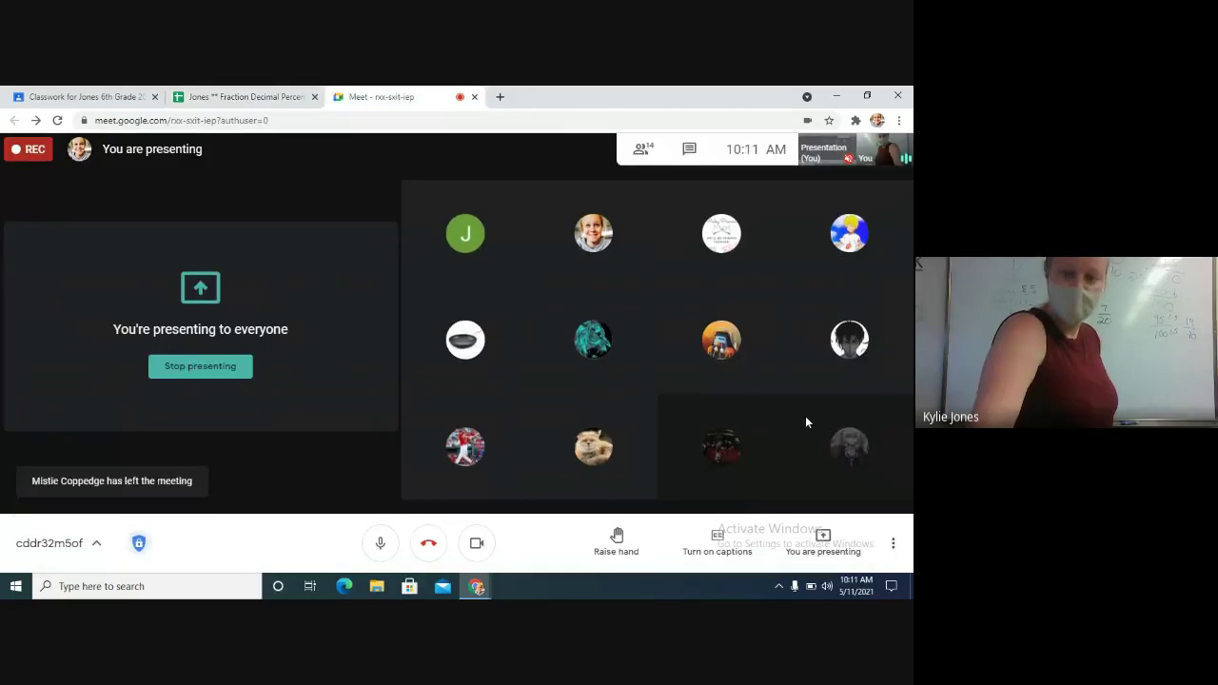
pyautogui.click(892, 543)
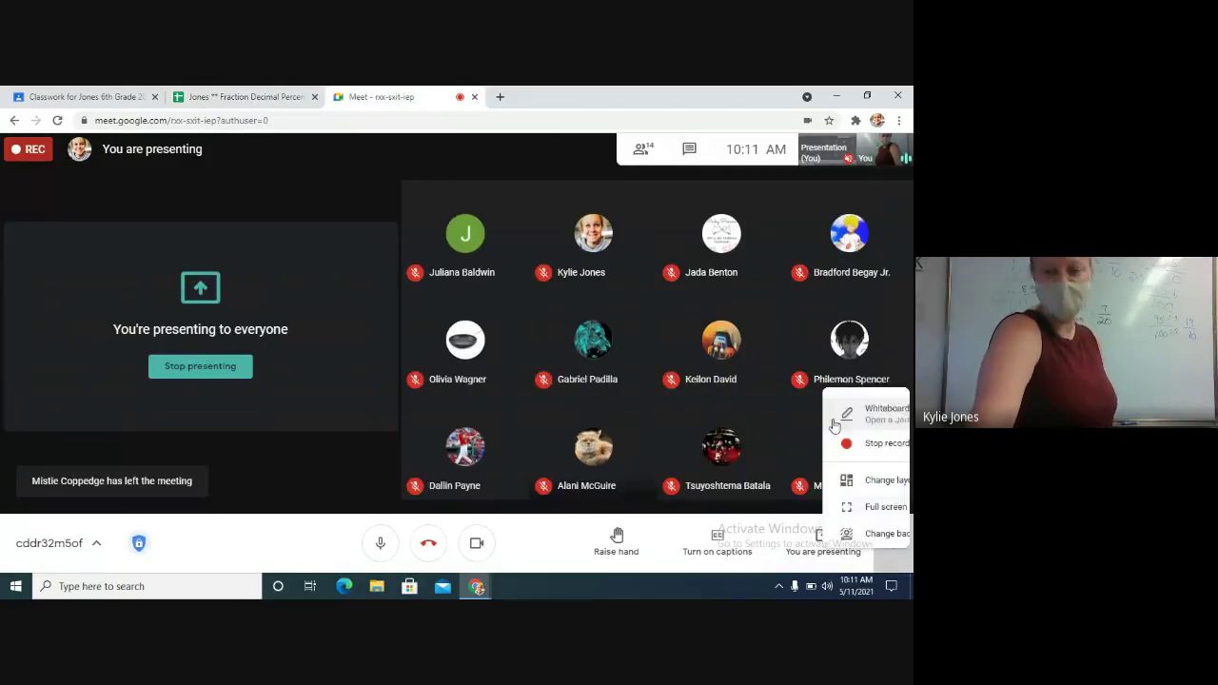